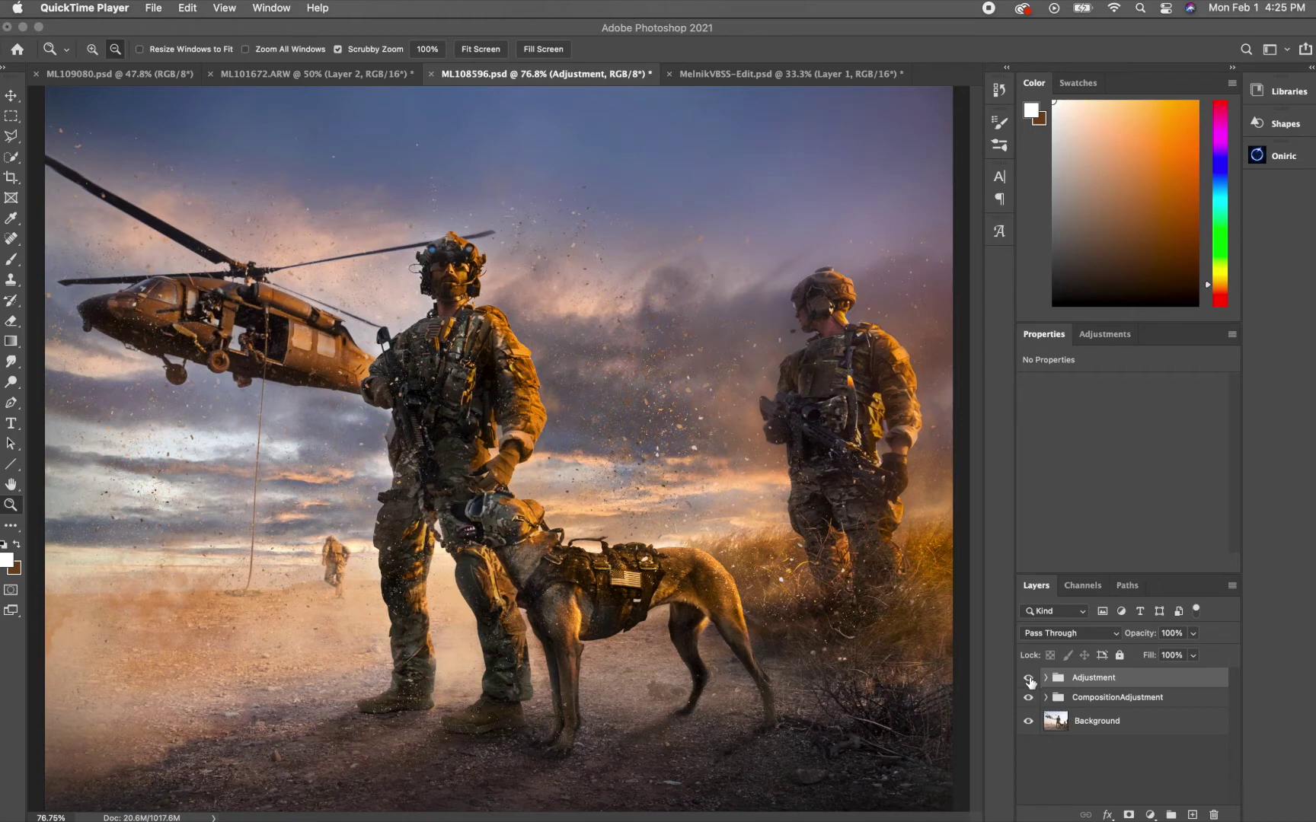
# Toggle the Adjustment and CompositionAdjustment groups off and on to compare the edited composite with the original photo
pyautogui.click(1028, 678)
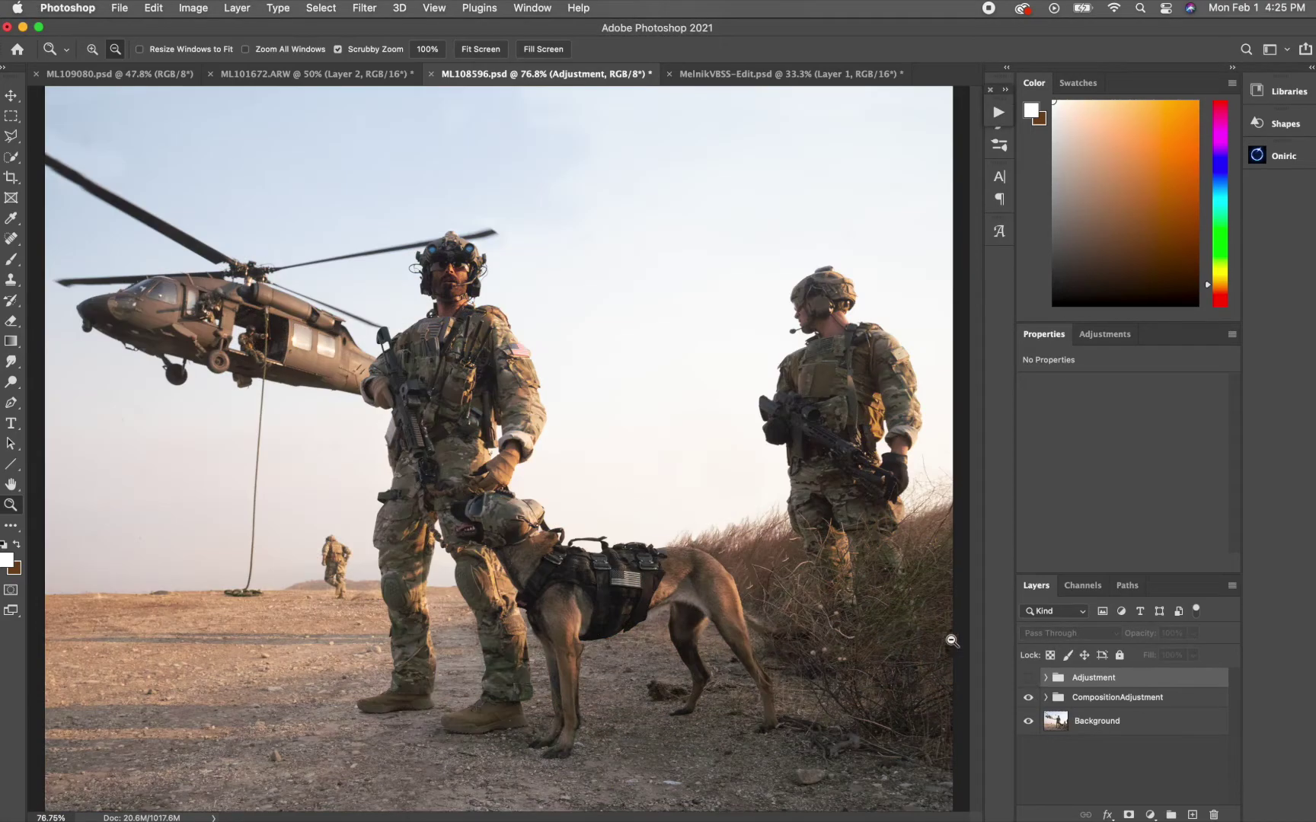
pyautogui.click(1028, 677)
pyautogui.click(1029, 677)
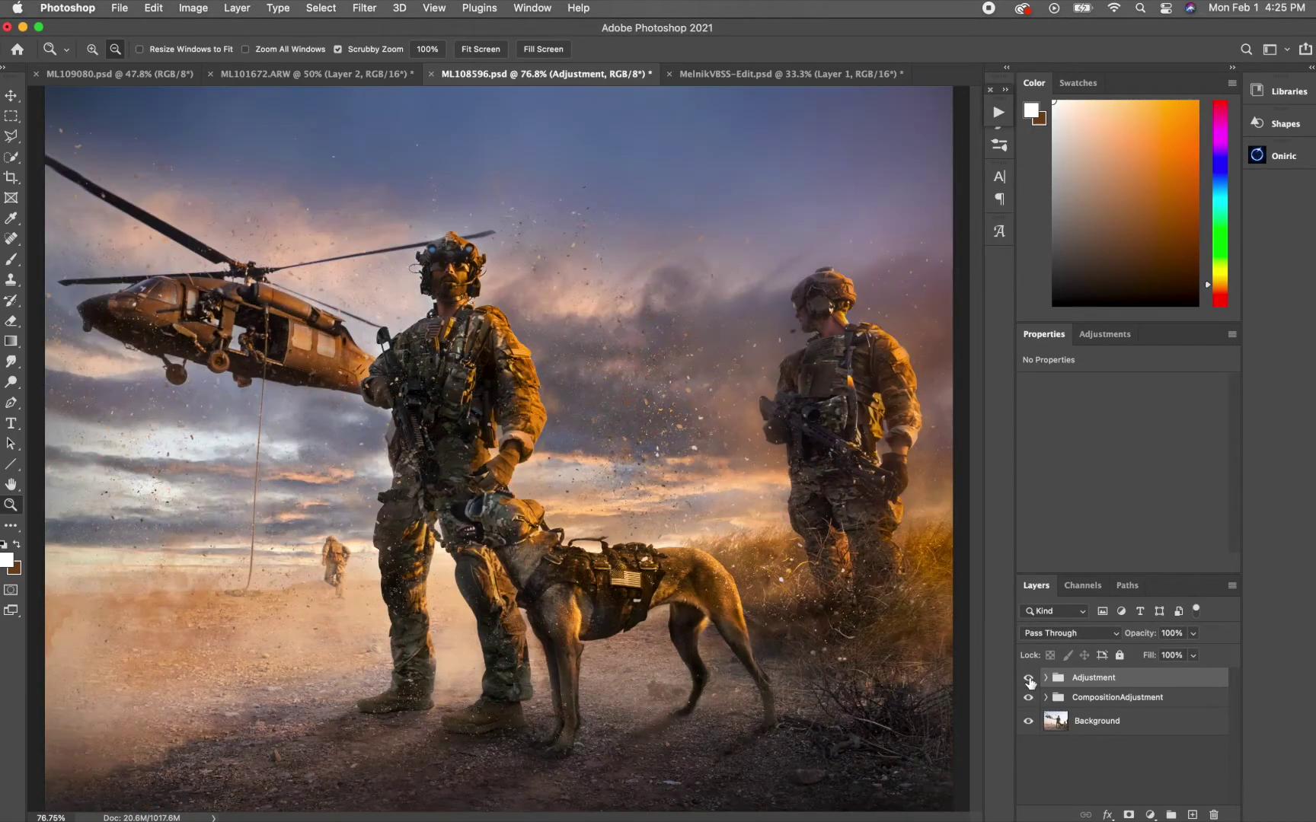
pyautogui.click(1029, 678)
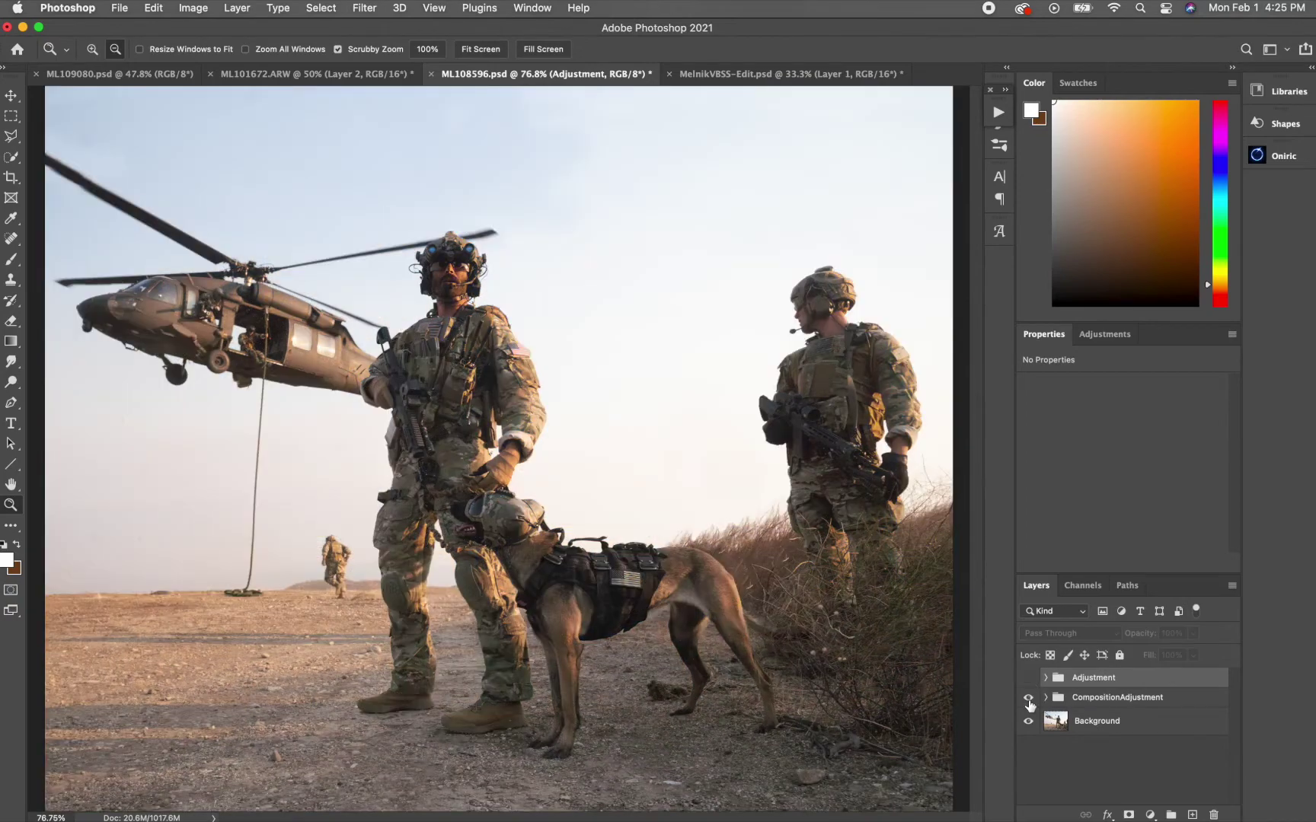
pyautogui.click(1028, 699)
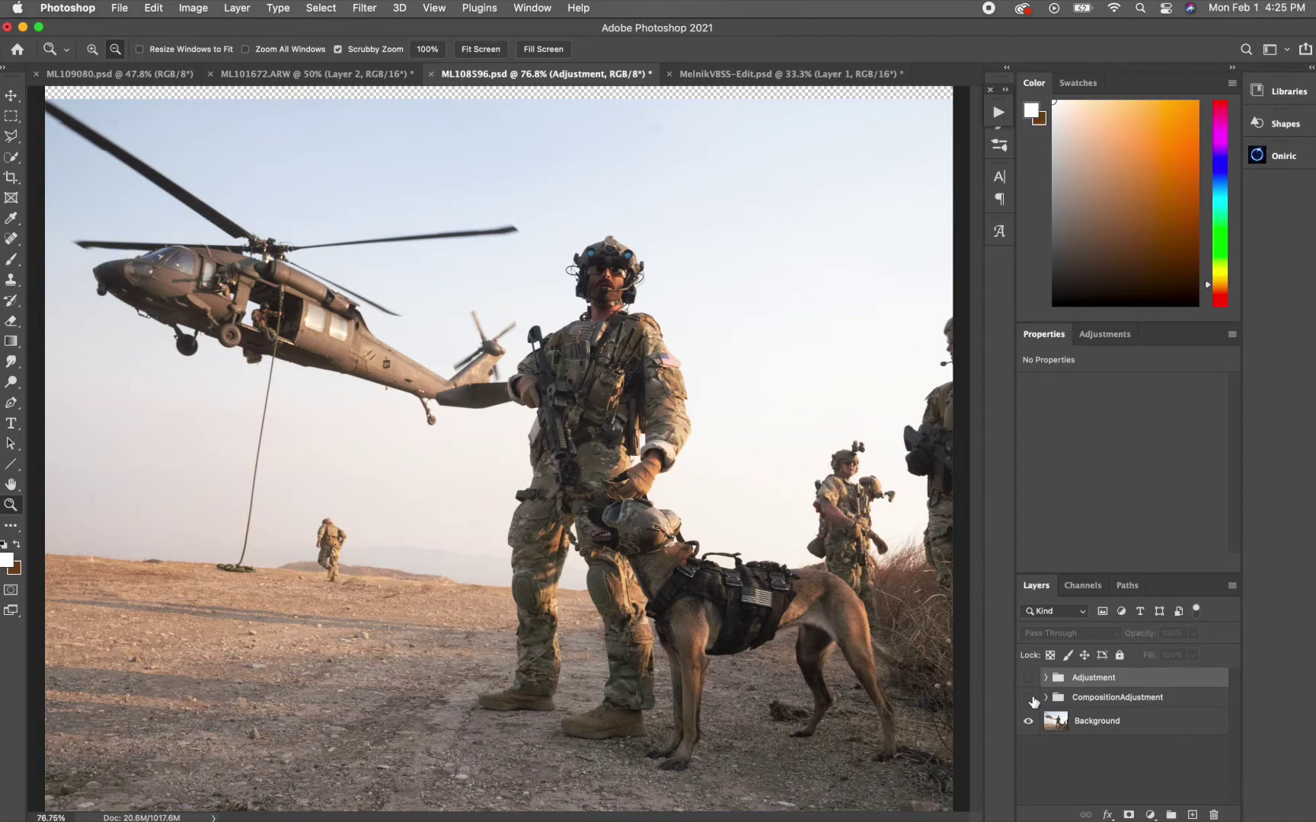
pyautogui.click(1030, 698)
pyautogui.click(1027, 678)
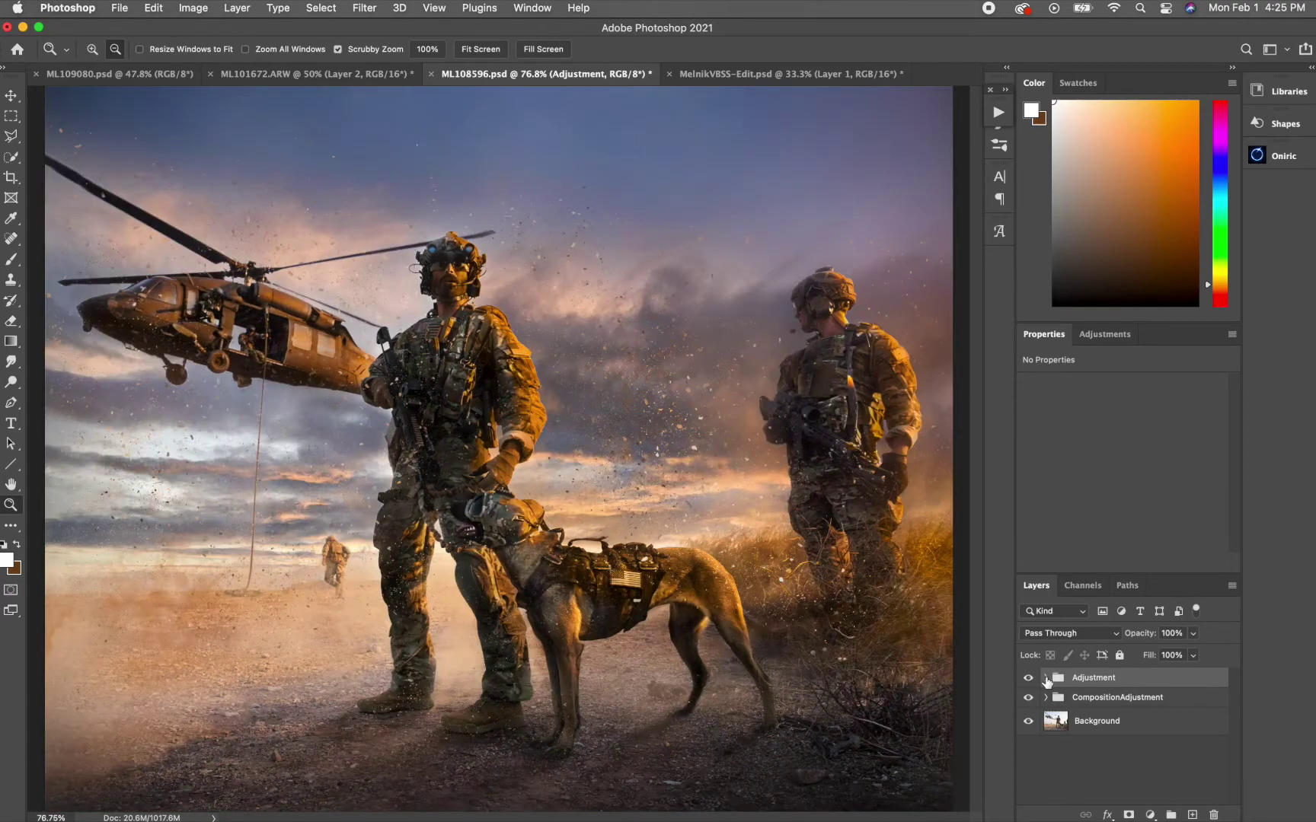
# Expand the Adjustment group and look through its layers, from Hue/Saturation 2 downwards
pyautogui.click(1046, 678)
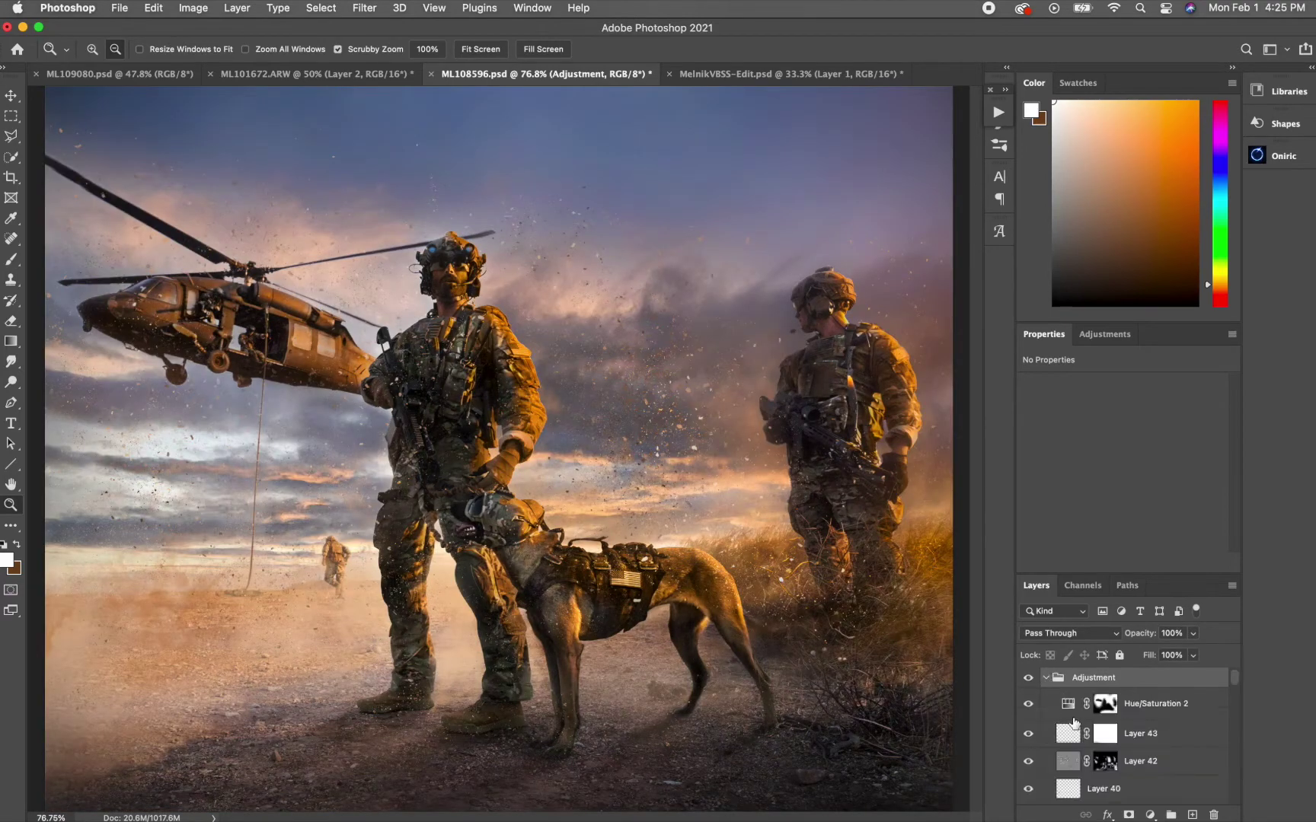
pyautogui.scroll(-8, 1073, 720)
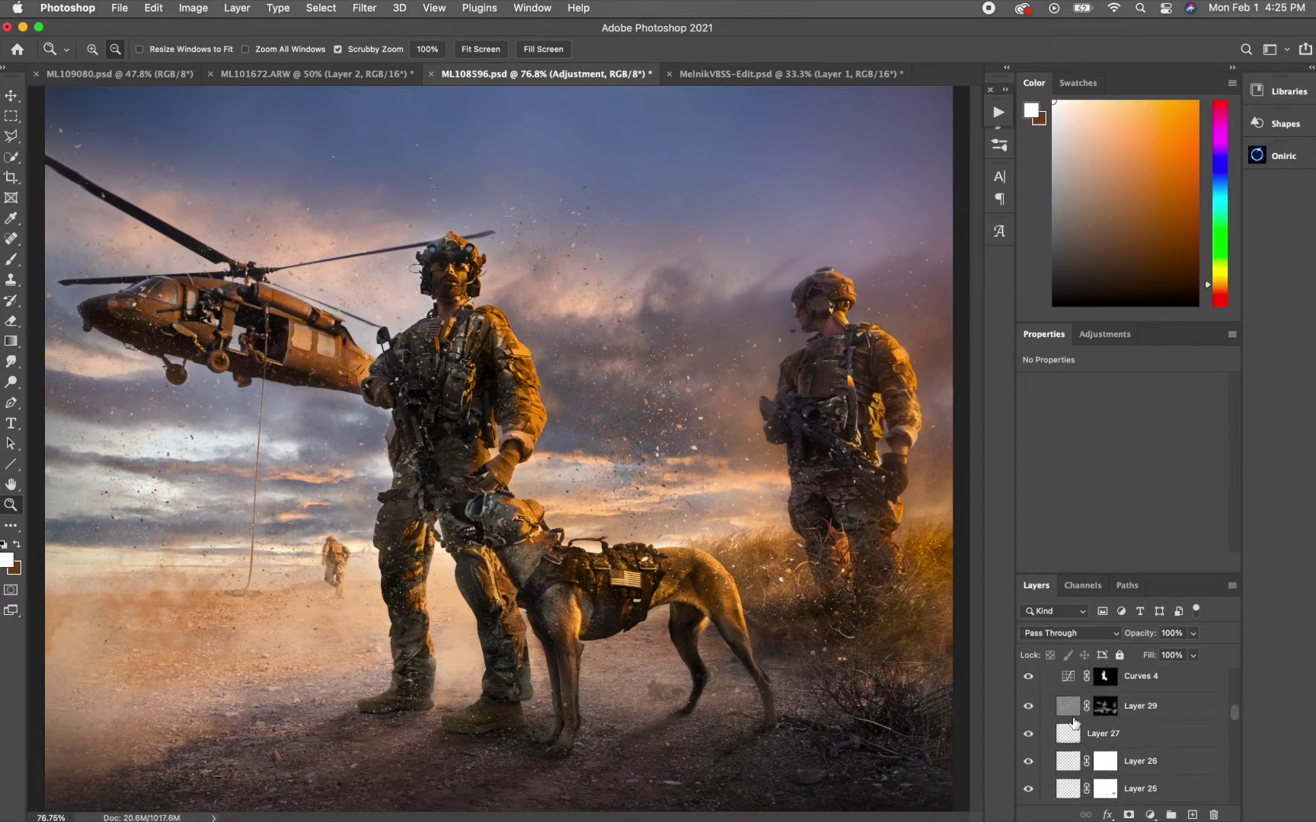
pyautogui.scroll(8, 1074, 722)
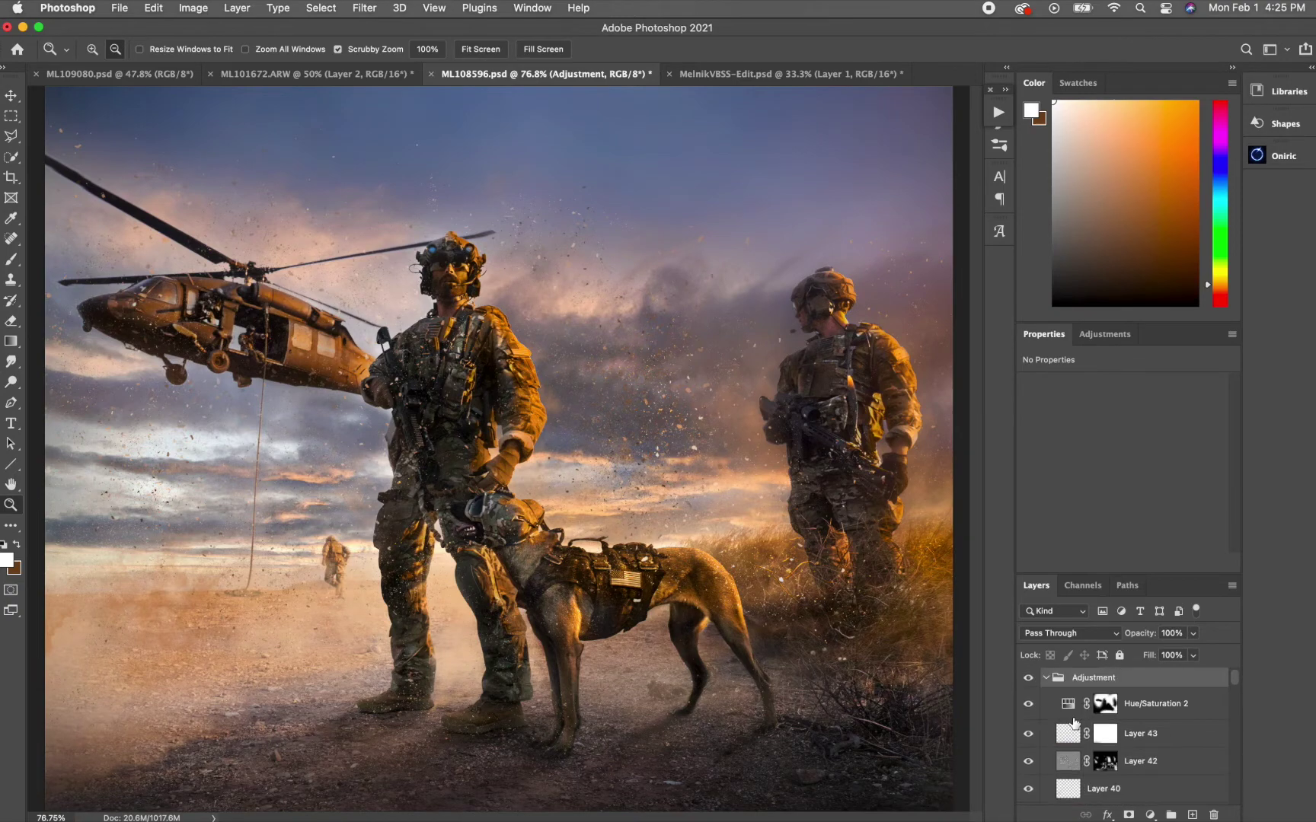
pyautogui.scroll(-2, 1074, 722)
pyautogui.scroll(2, 1074, 722)
pyautogui.scroll(-1, 1074, 722)
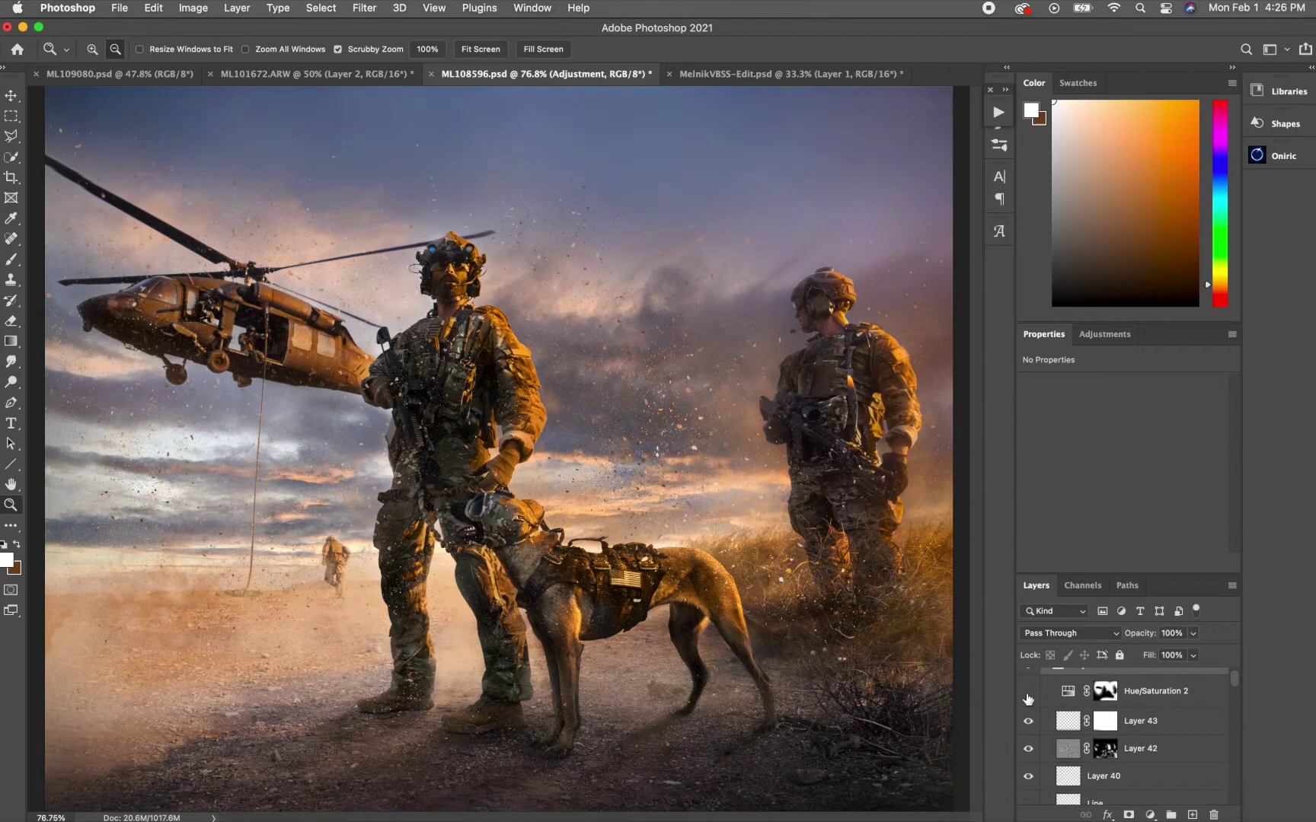
pyautogui.scroll(-1, 1028, 731)
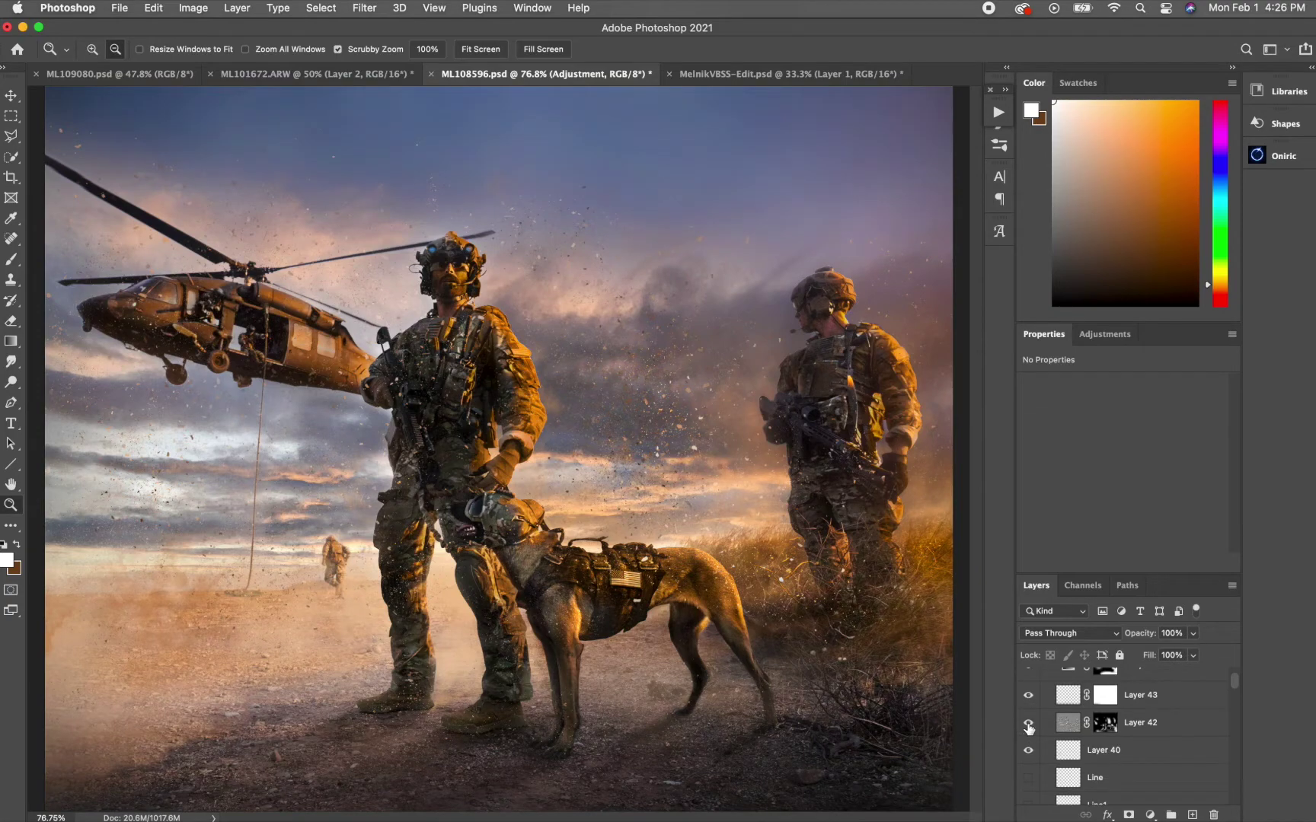
# Examine the dust particles and light on the front soldier's torso up close
pyautogui.click(428, 404)
pyautogui.click(428, 403)
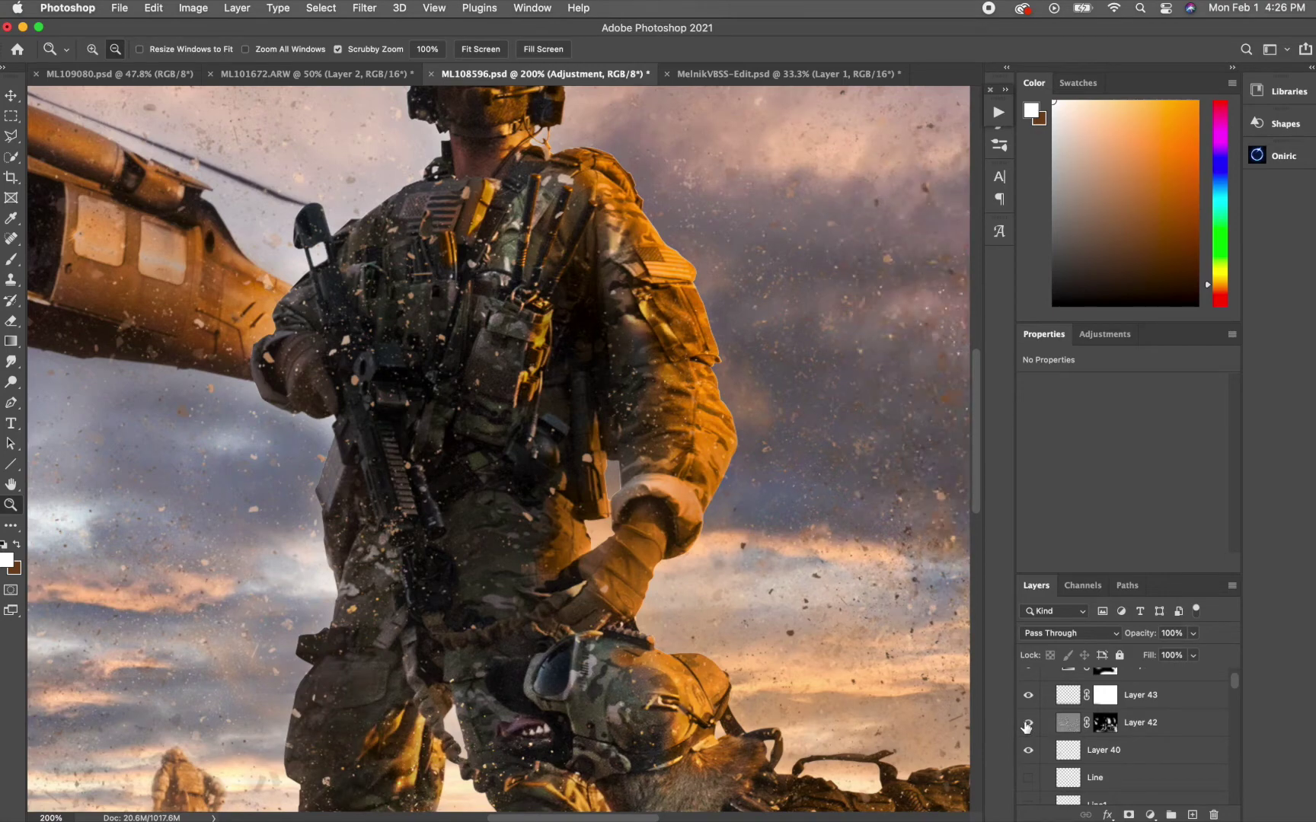
pyautogui.press('super+minus')
pyautogui.press('super+minus')
# Show the Line and Line1 layers and examine the white lines near the dog's hind paws up close
pyautogui.scroll(-2, 1075, 779)
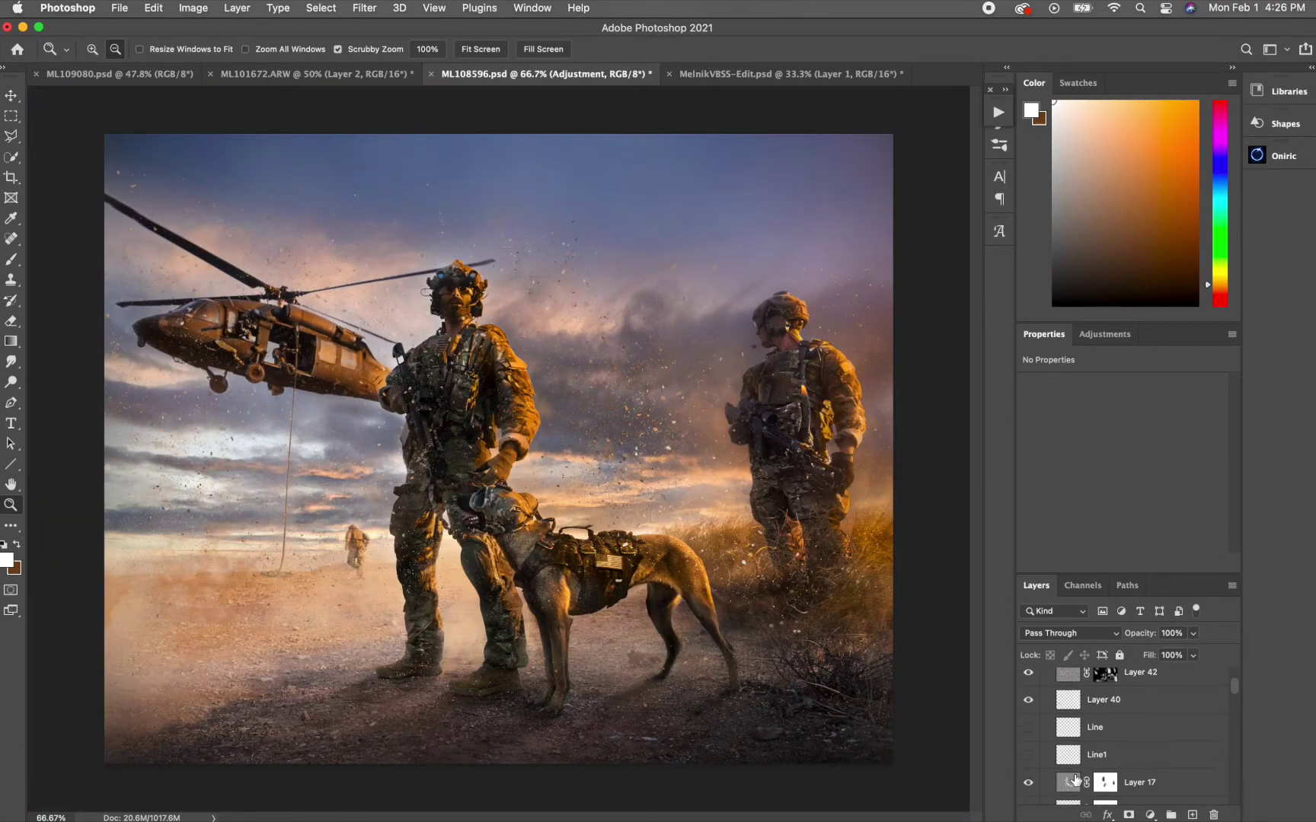
pyautogui.moveTo(1029, 740); pyautogui.dragTo(1029, 756)
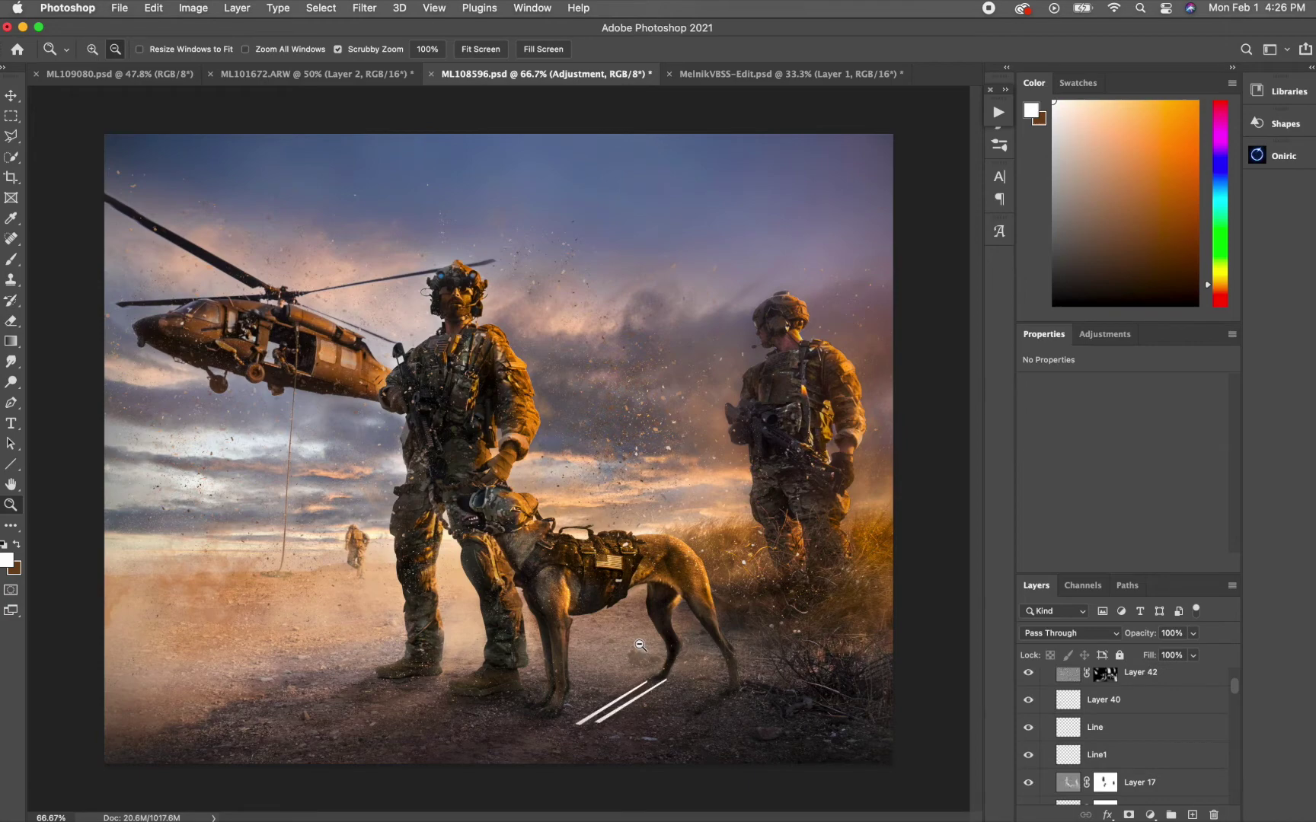
pyautogui.click(645, 695)
pyautogui.click(645, 695)
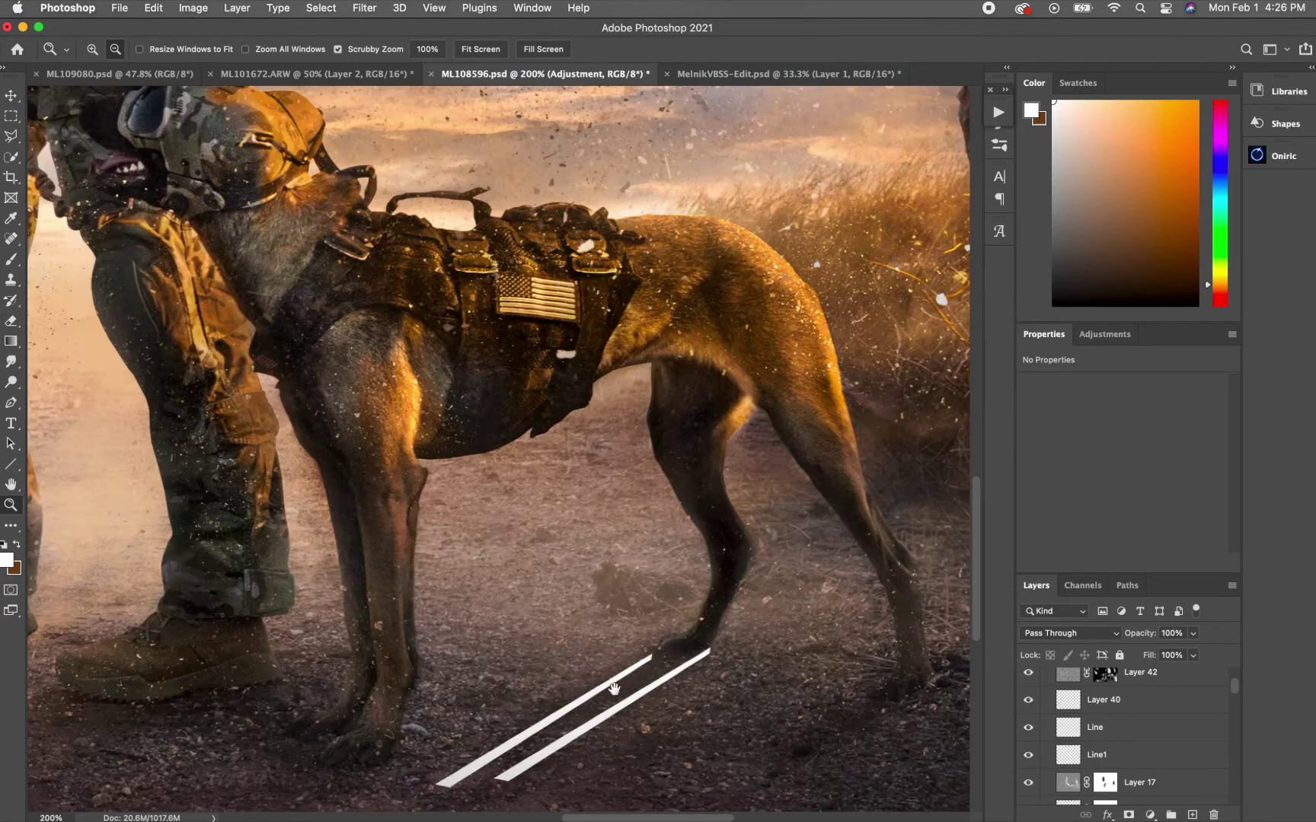
pyautogui.keyDown('alt'); pyautogui.click(582, 690); pyautogui.keyUp('alt')
pyautogui.keyDown('alt'); pyautogui.click(582, 690); pyautogui.keyUp('alt')
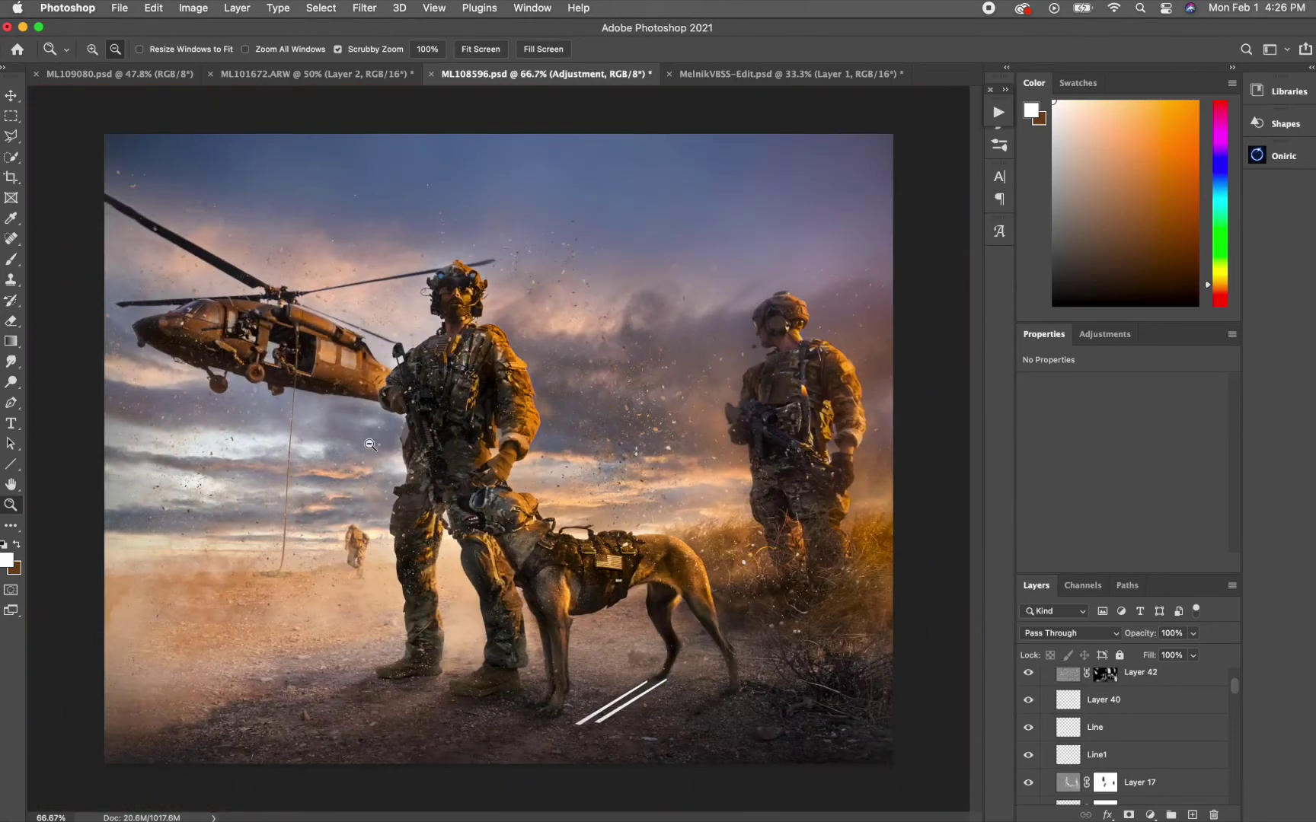
# Examine the front soldier's legs and the dog's head up close, and hide the Line and Line1 layers
pyautogui.click(421, 576)
pyautogui.click(426, 571)
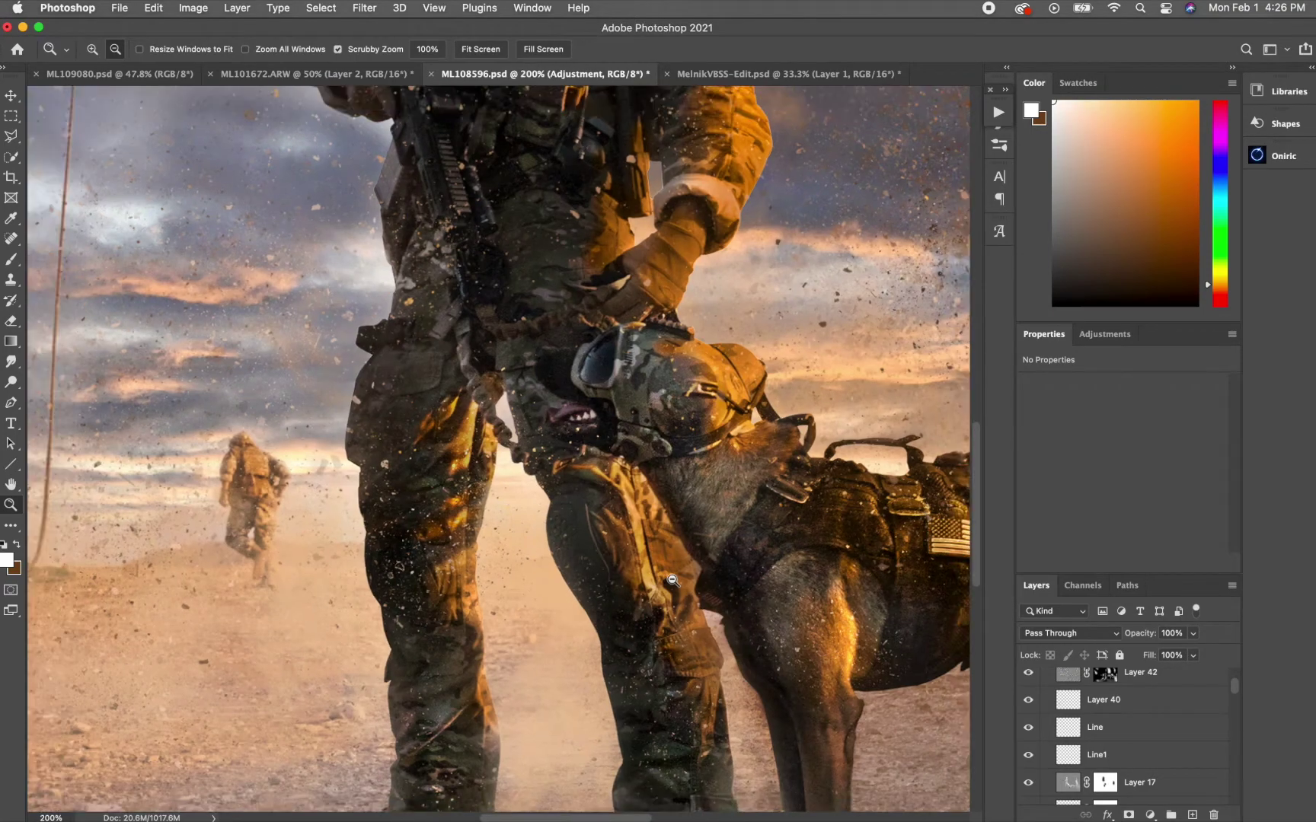
pyautogui.keyDown('alt'); pyautogui.click(671, 581); pyautogui.keyUp('alt')
pyautogui.keyDown('alt'); pyautogui.click(672, 580); pyautogui.keyUp('alt')
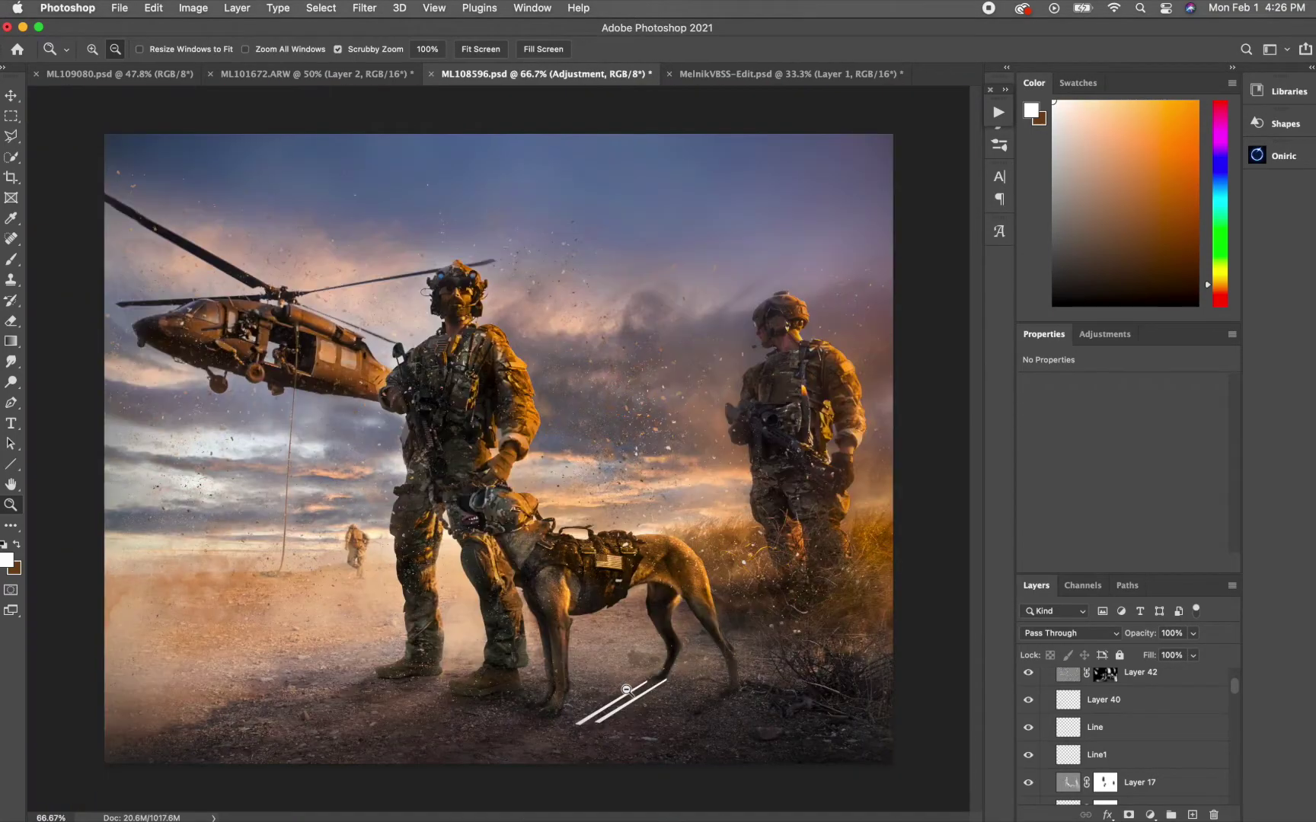
pyautogui.click(1028, 728)
pyautogui.click(1028, 755)
# Toggle the visibility of Layer 17 and Oniric_Element - Glow to compare their effect on the image
pyautogui.scroll(-3, 1030, 754)
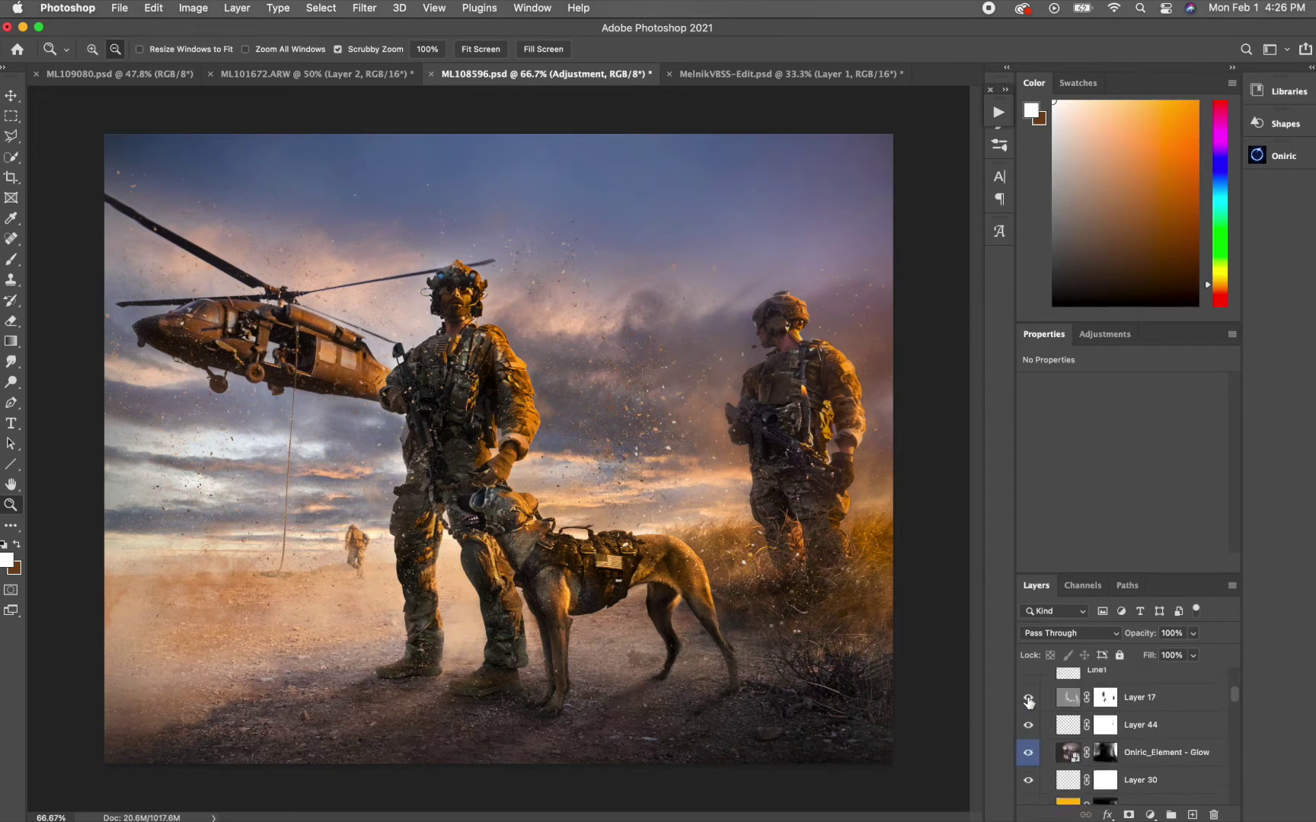
pyautogui.click(1028, 699)
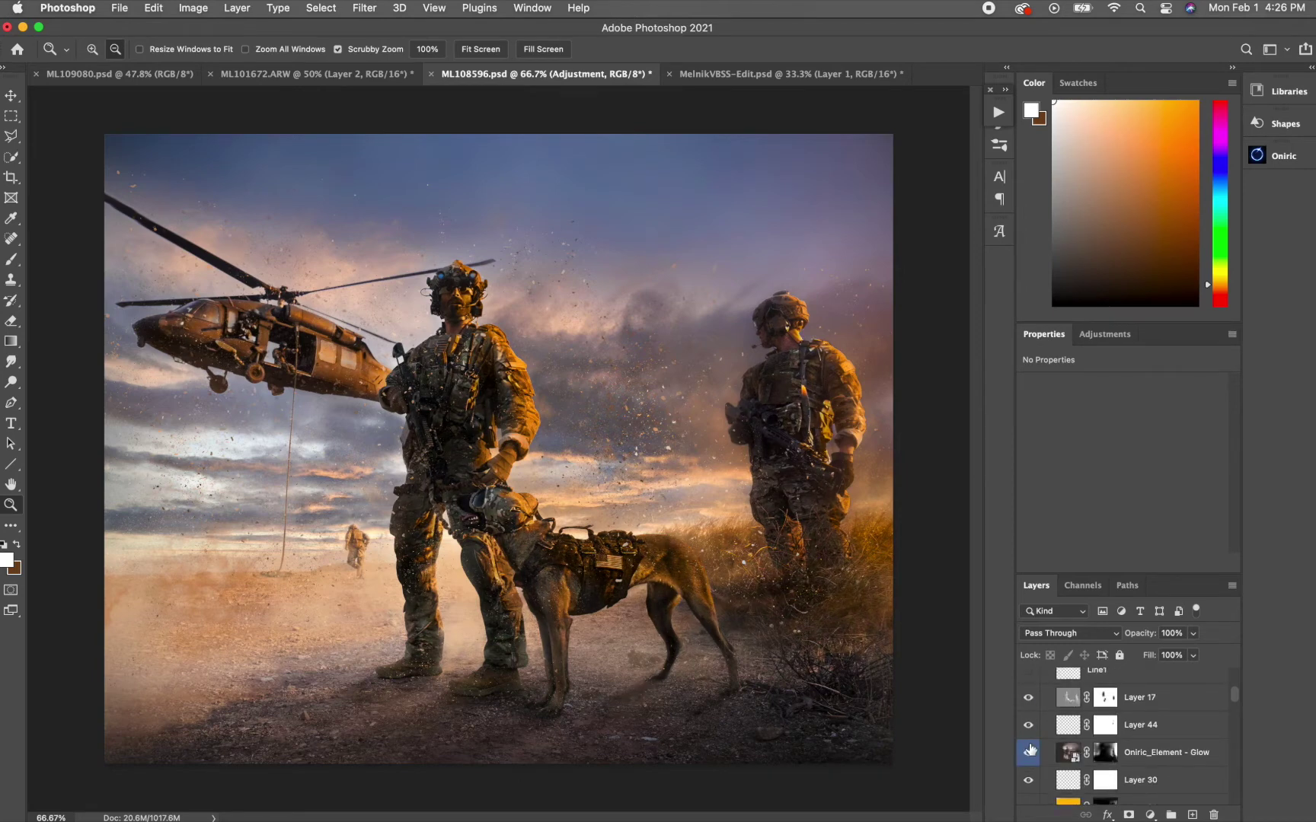
pyautogui.click(1028, 751)
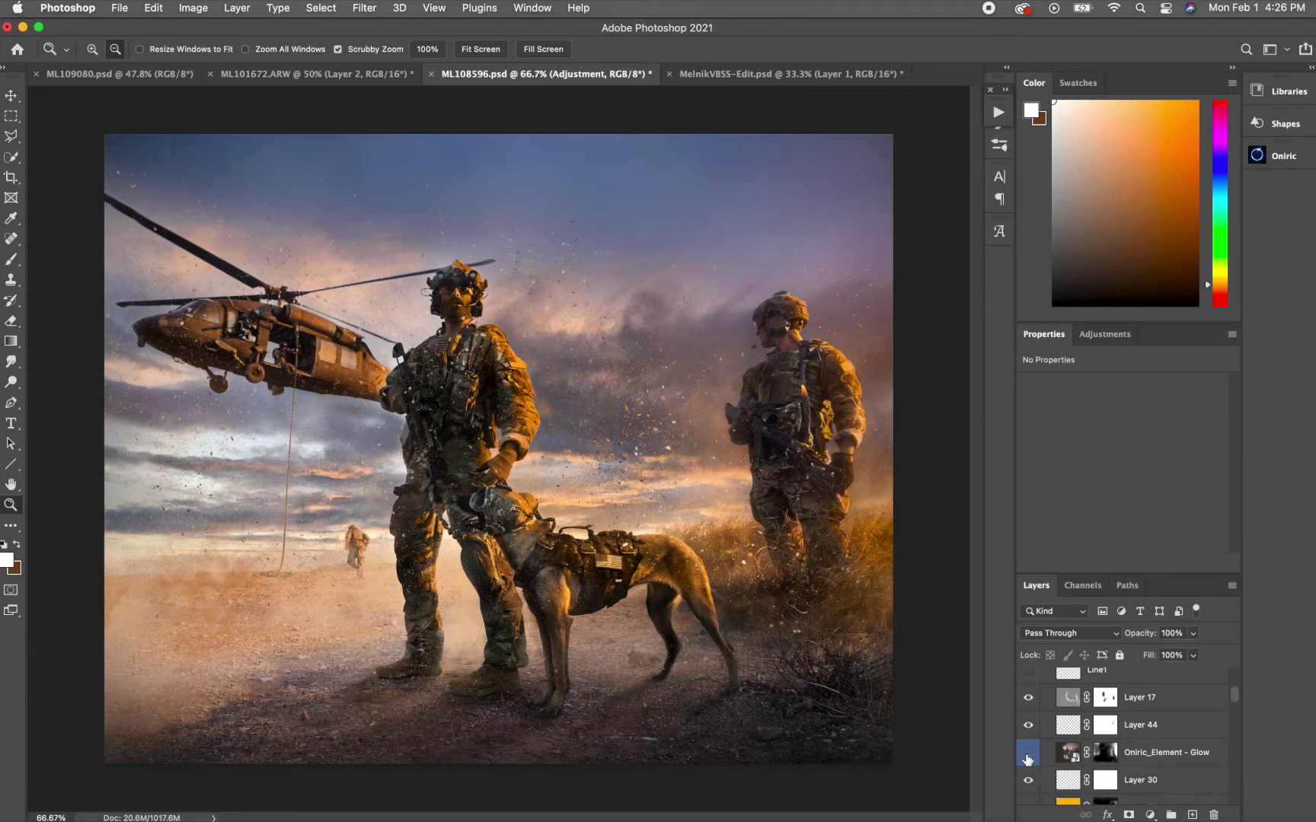
pyautogui.click(1028, 754)
pyautogui.click(1028, 757)
pyautogui.scroll(-1, 1028, 758)
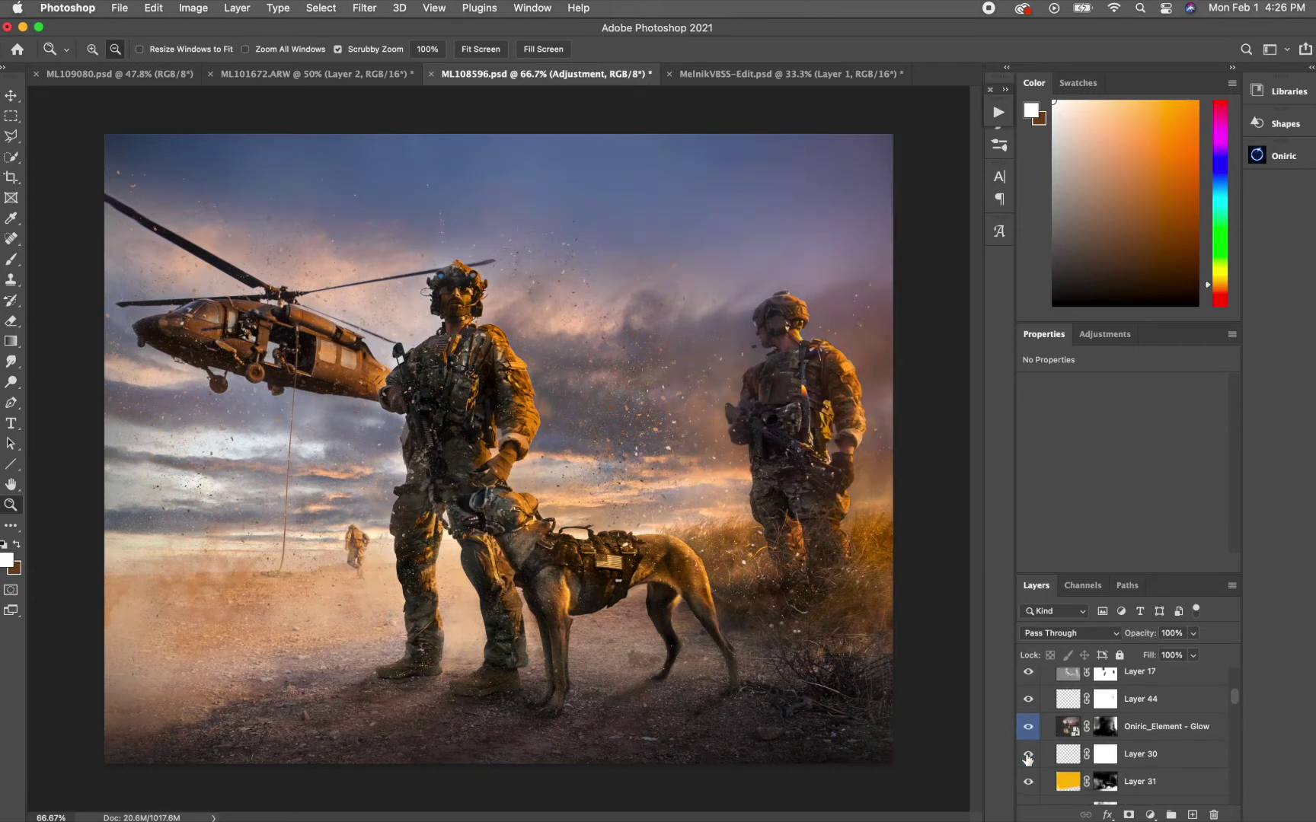
# Compare the orange Layer 31 in Normal and Screen blend modes, leaving it on Screen
pyautogui.click(1069, 771)
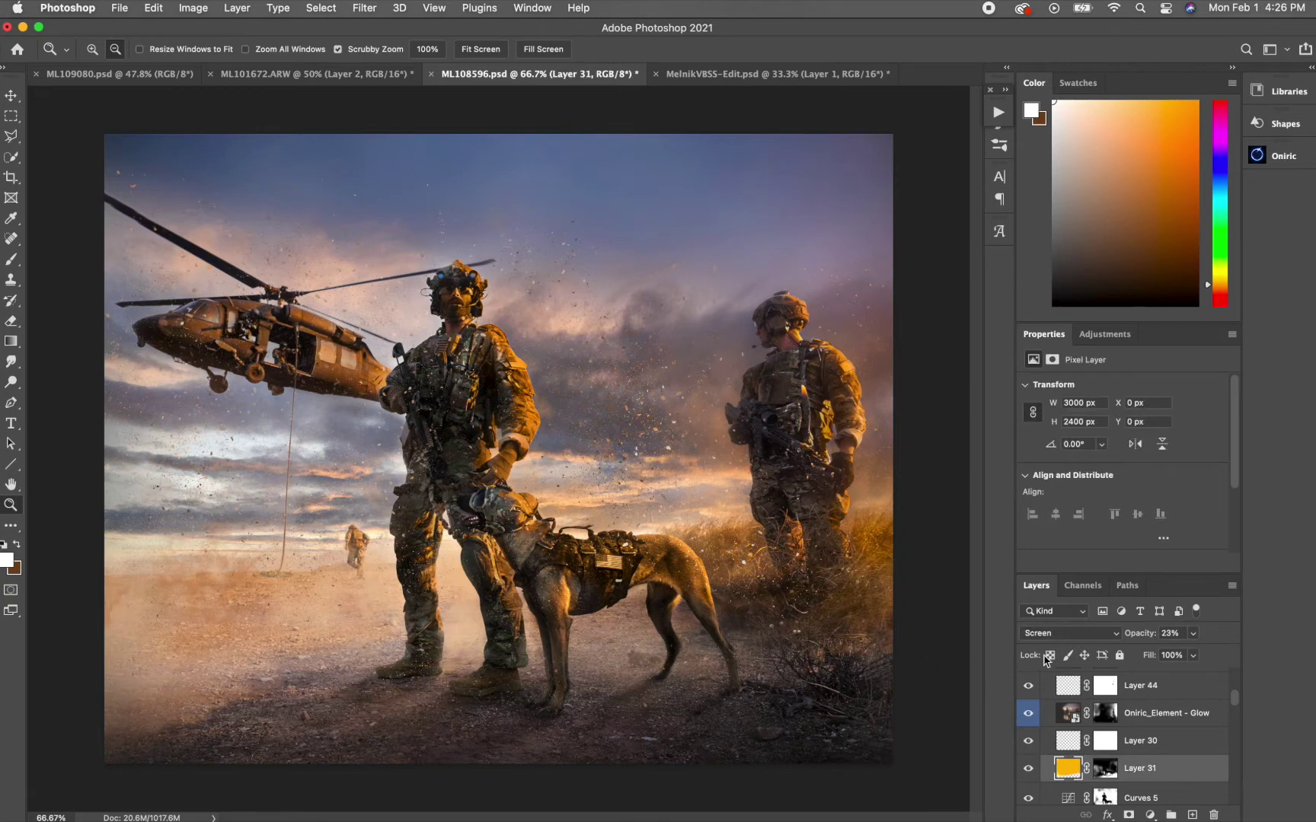
pyautogui.click(1063, 635)
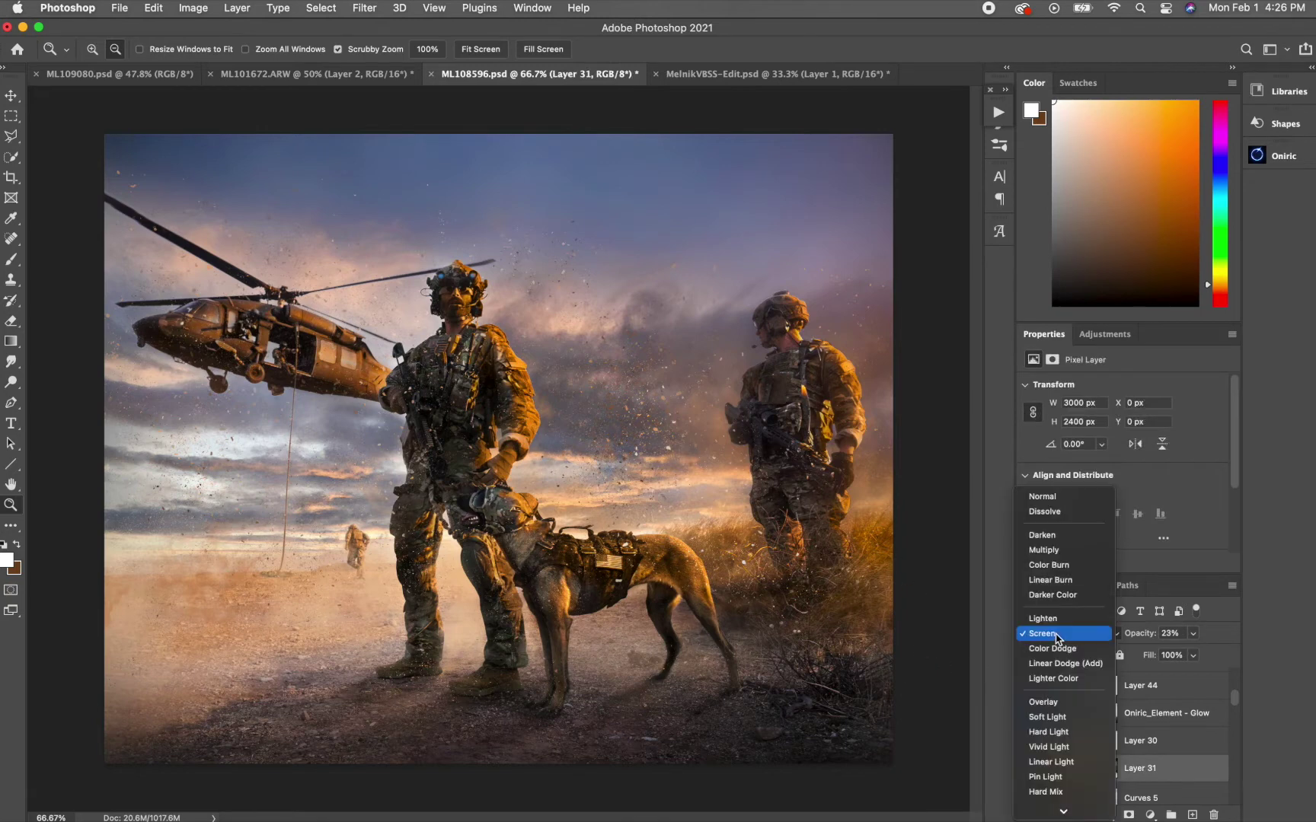
pyautogui.click(1053, 495)
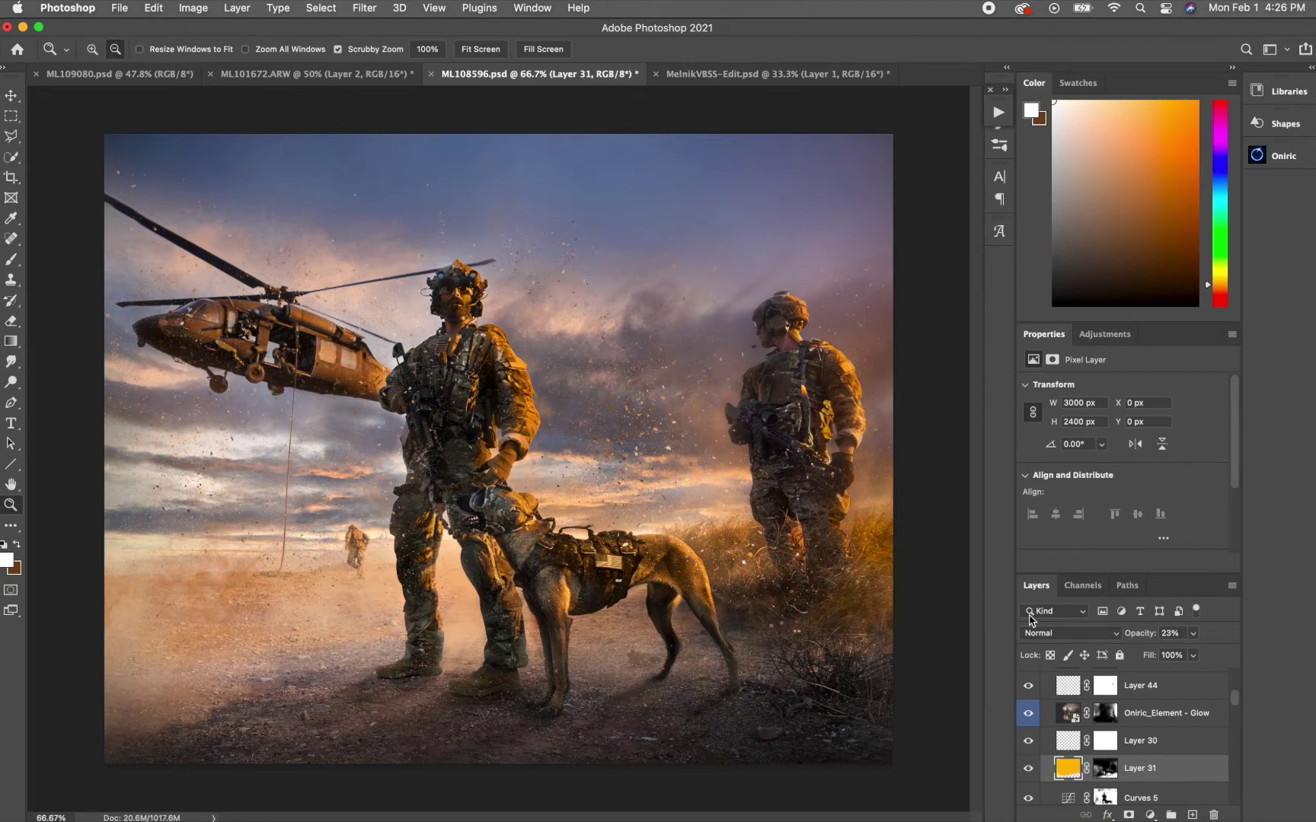
pyautogui.click(1061, 636)
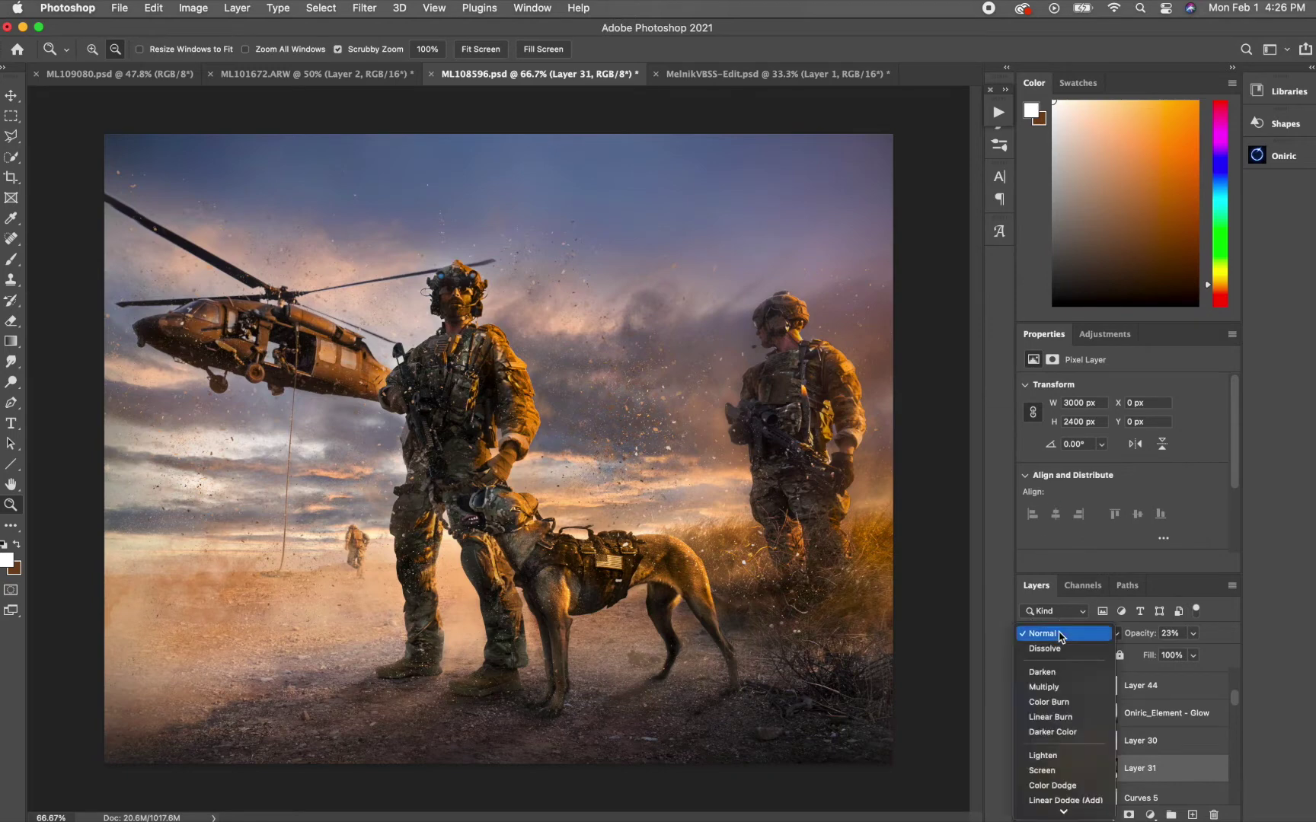
pyautogui.click(1059, 772)
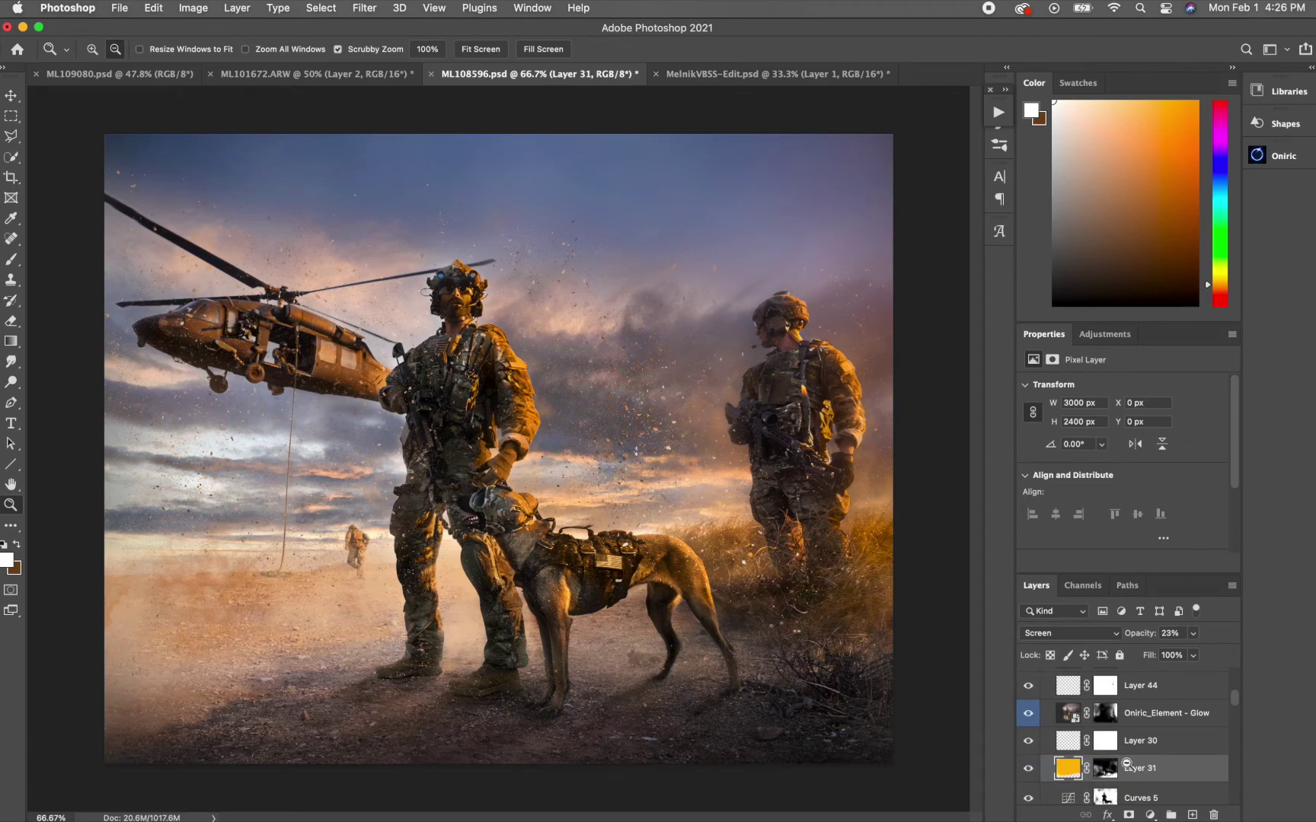
# Toggle the visibility of Curves 4 and its neighbouring layers to compare their effect
pyautogui.scroll(-4, 1106, 760)
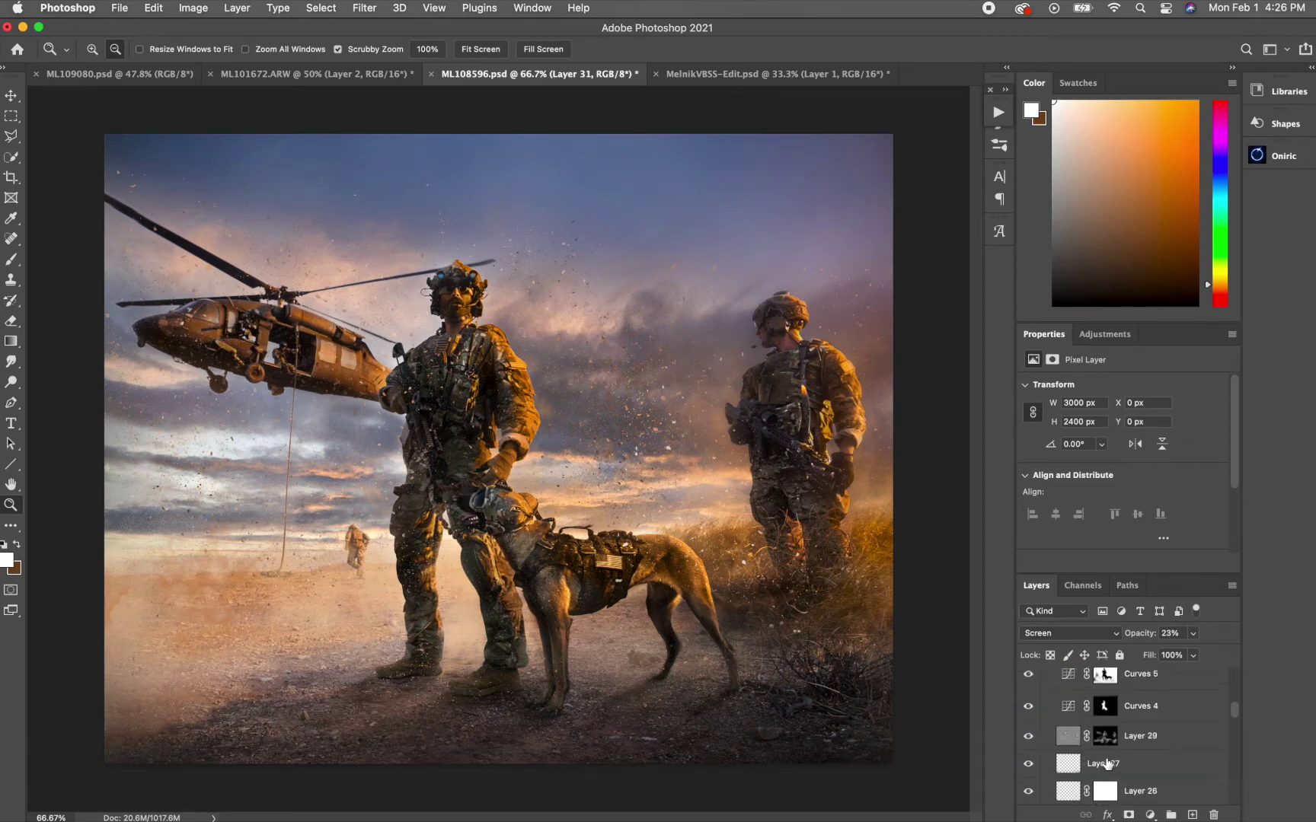
pyautogui.click(1028, 703)
pyautogui.moveTo(1030, 740); pyautogui.dragTo(1031, 691)
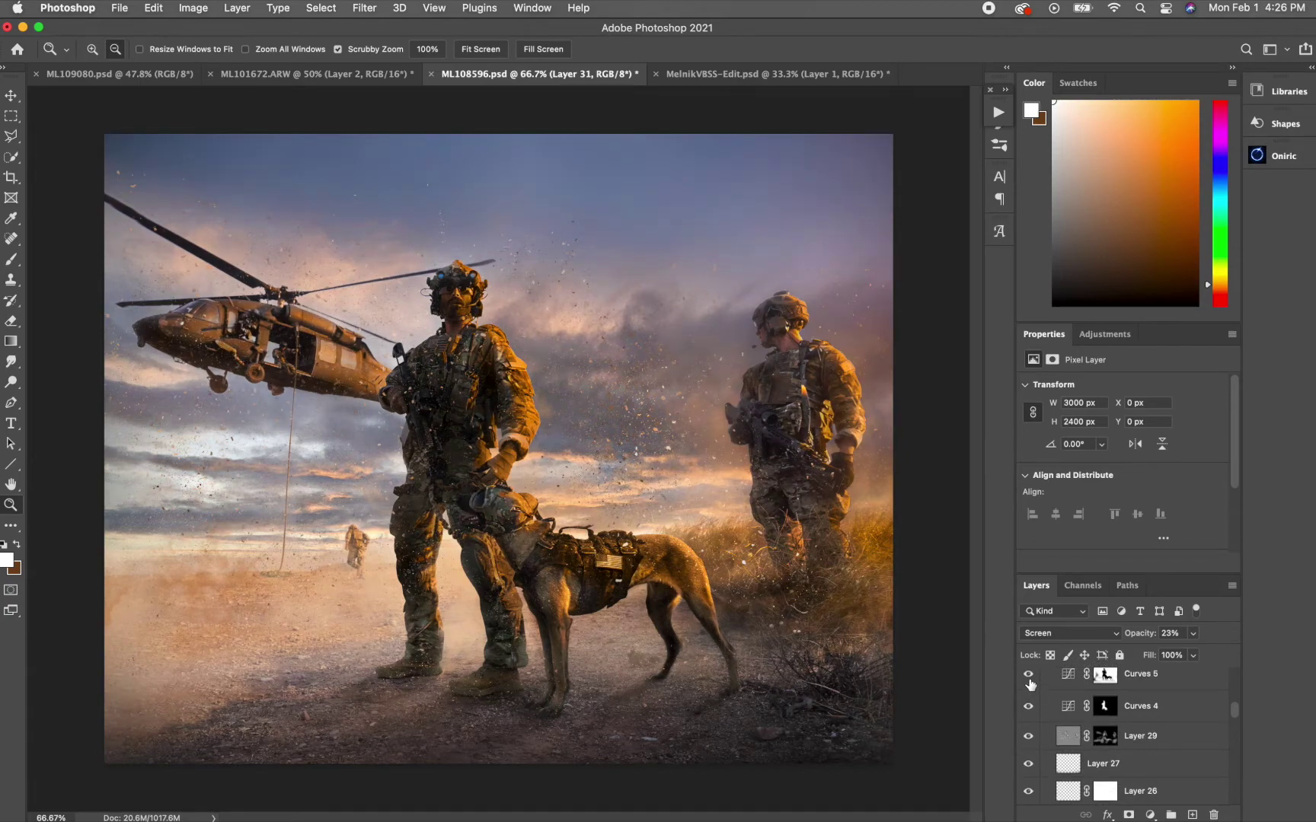
# Hide and reshow Layers 27, 26, 25 and 39, and examine the dust particles beside the front soldier up close
pyautogui.scroll(-2, 1052, 748)
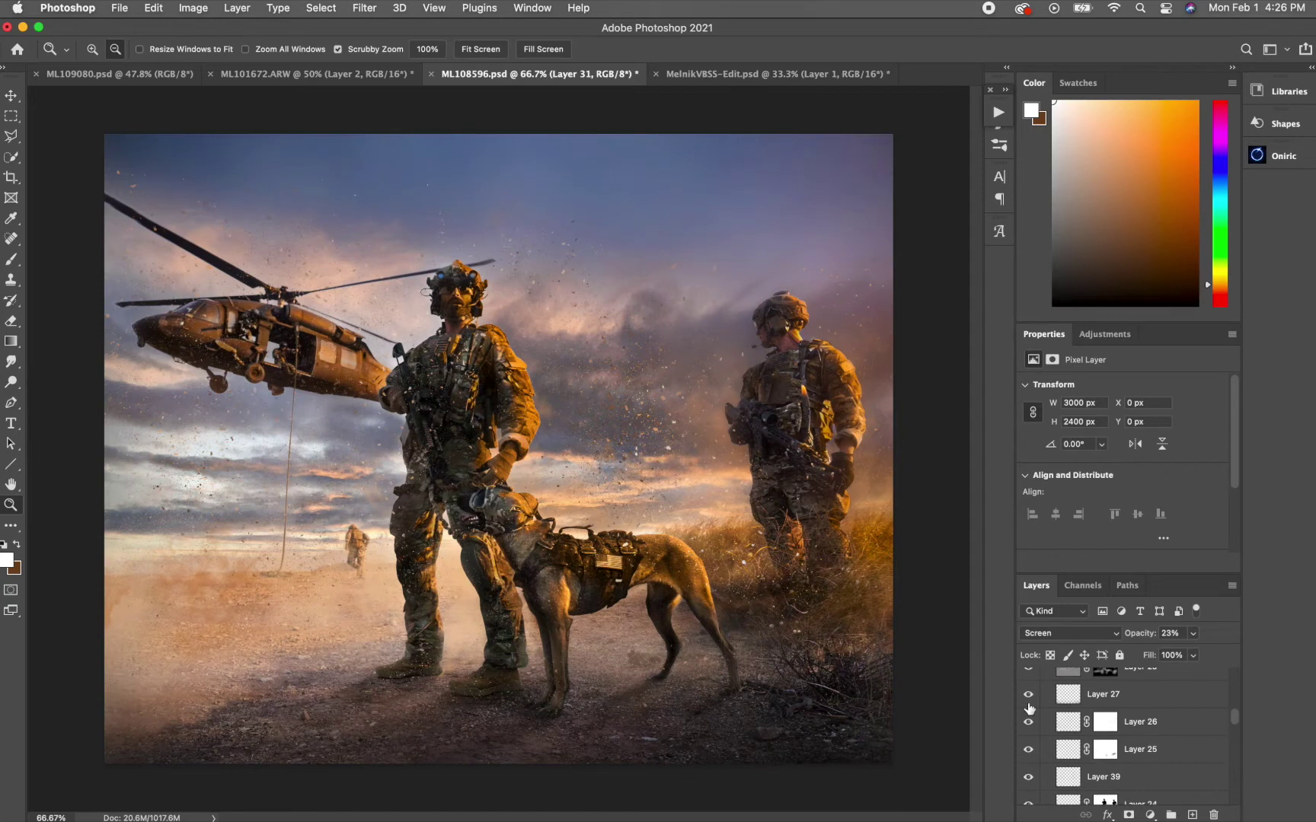
pyautogui.moveTo(1027, 701); pyautogui.dragTo(1028, 794)
pyautogui.click(1030, 782)
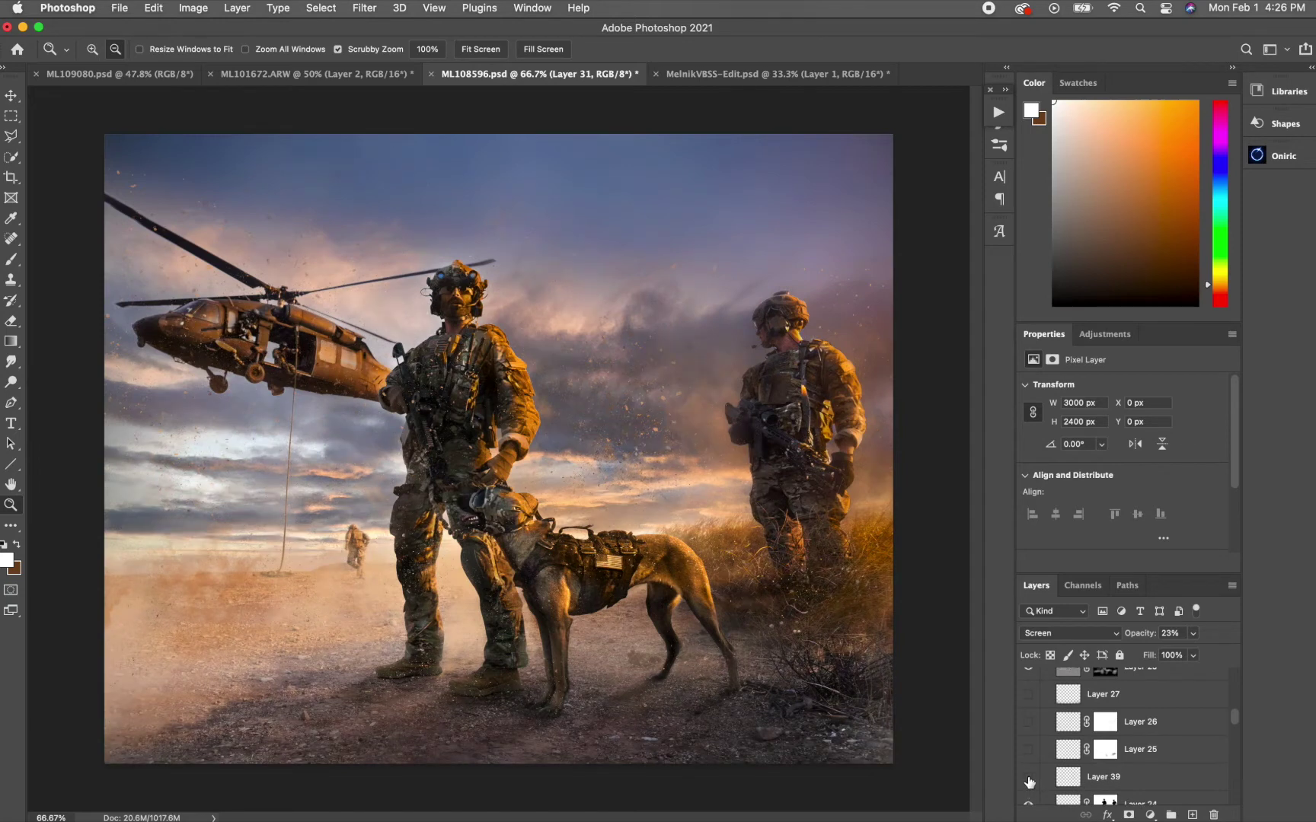
pyautogui.moveTo(1028, 749); pyautogui.dragTo(1029, 706)
pyautogui.click(569, 408)
pyautogui.click(569, 408)
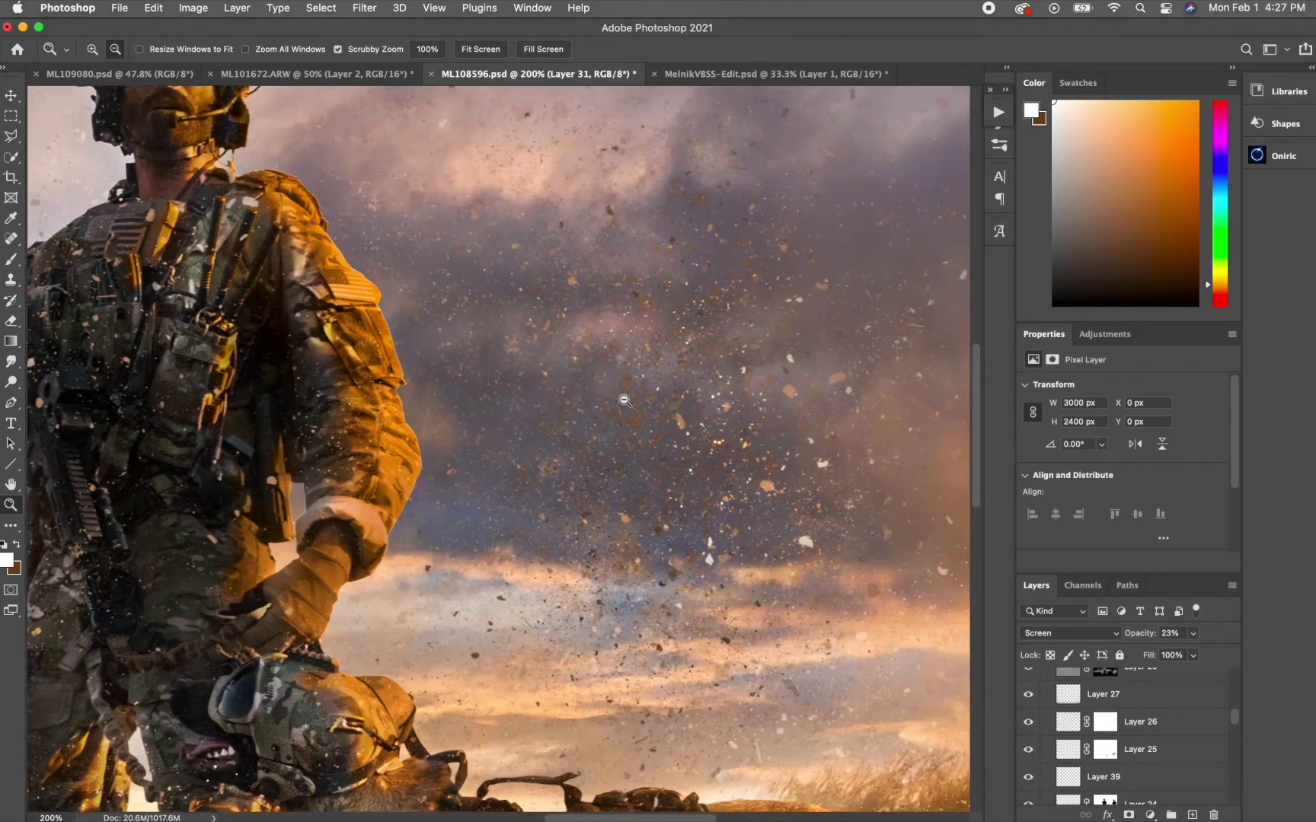
# Activate the Brush tool and choose the Dust preset from the Legendary_Brushes set
pyautogui.press('b')
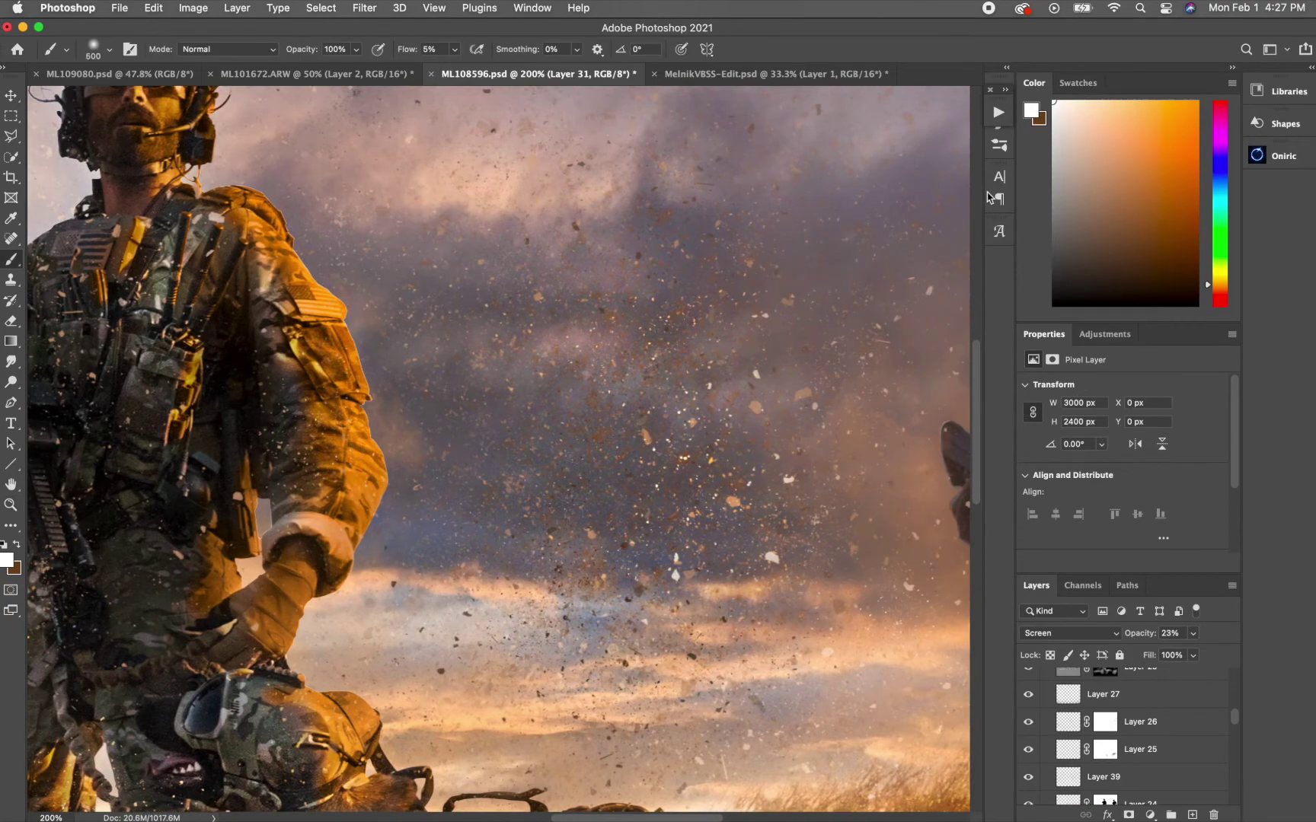
pyautogui.click(999, 145)
pyautogui.scroll(-1, 758, 304)
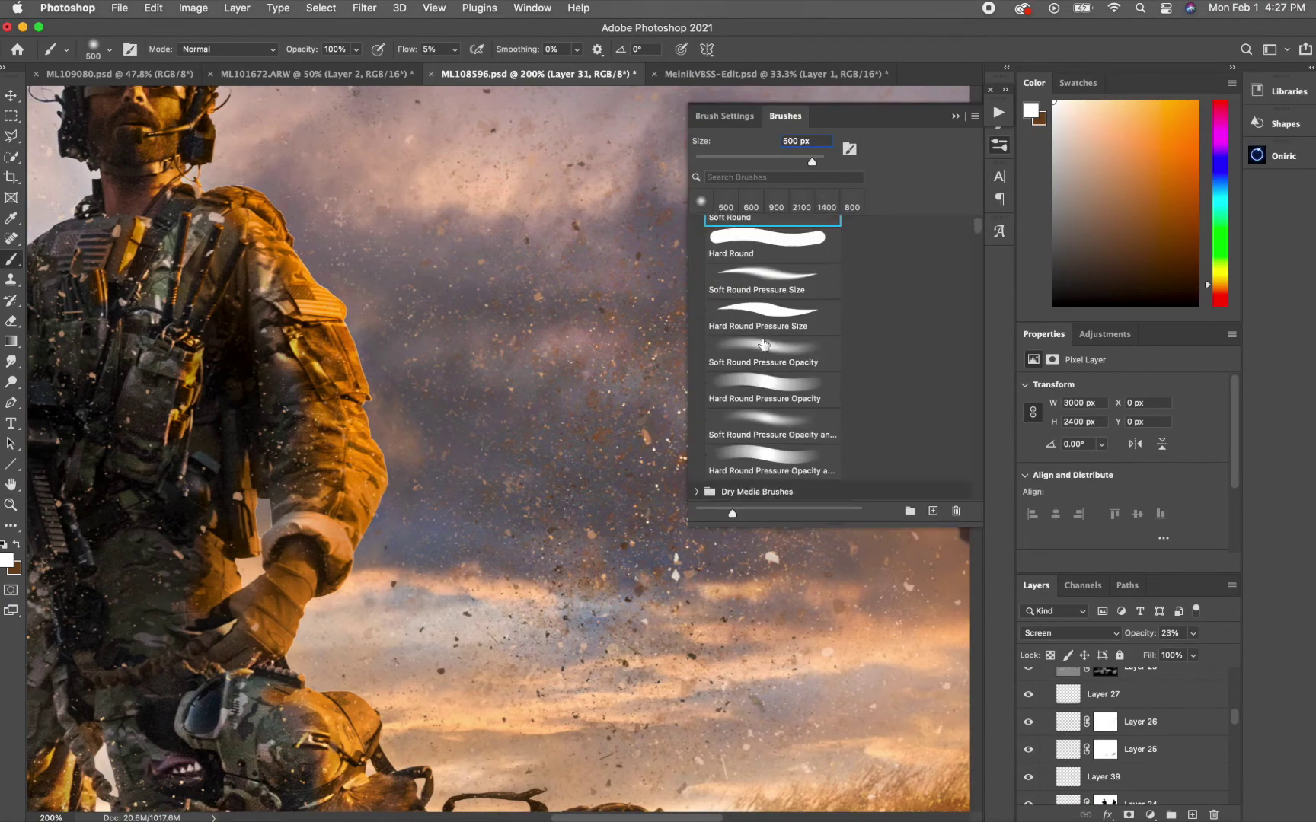
pyautogui.scroll(-10, 764, 344)
pyautogui.scroll(3, 764, 345)
pyautogui.scroll(-4, 766, 365)
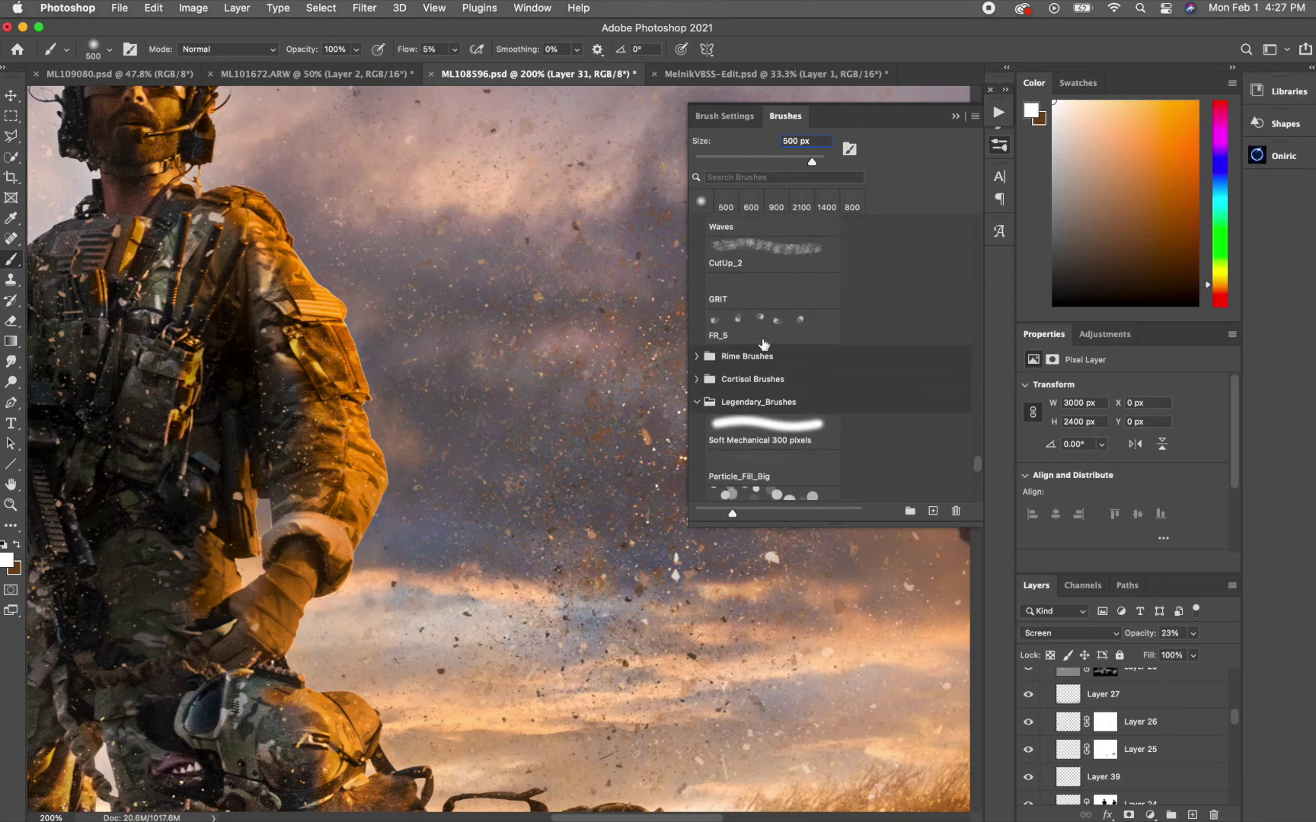
pyautogui.click(769, 382)
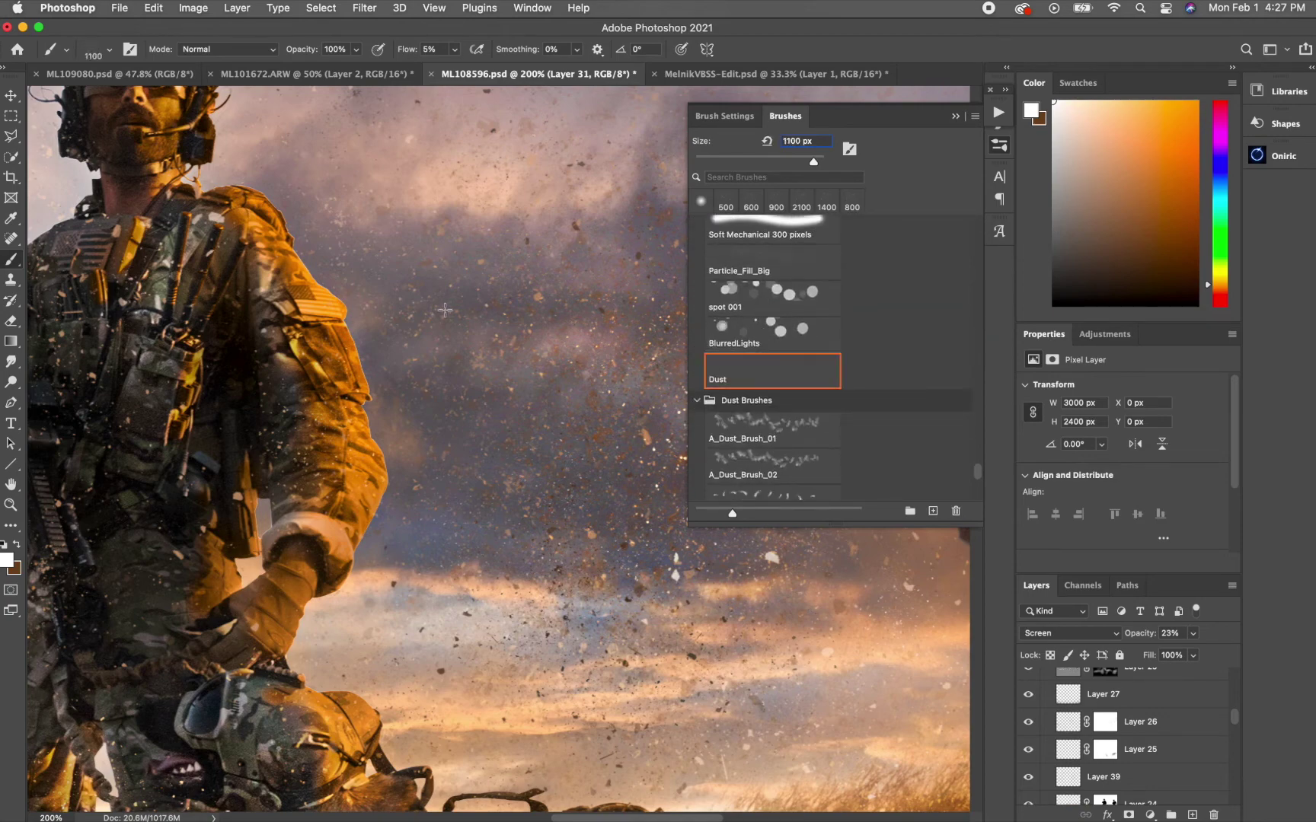
# Try a Dust brush stroke over the front soldier, undo it, and reduce the brush size to 250 px
pyautogui.moveTo(287, 402); pyautogui.dragTo(156, 379)
pyautogui.press('super+z')
pyautogui.press('[')
pyautogui.press('[')
pyautogui.press('[')
pyautogui.press('[')
pyautogui.press('[')
pyautogui.press('[')
pyautogui.press('[')
pyautogui.press('[')
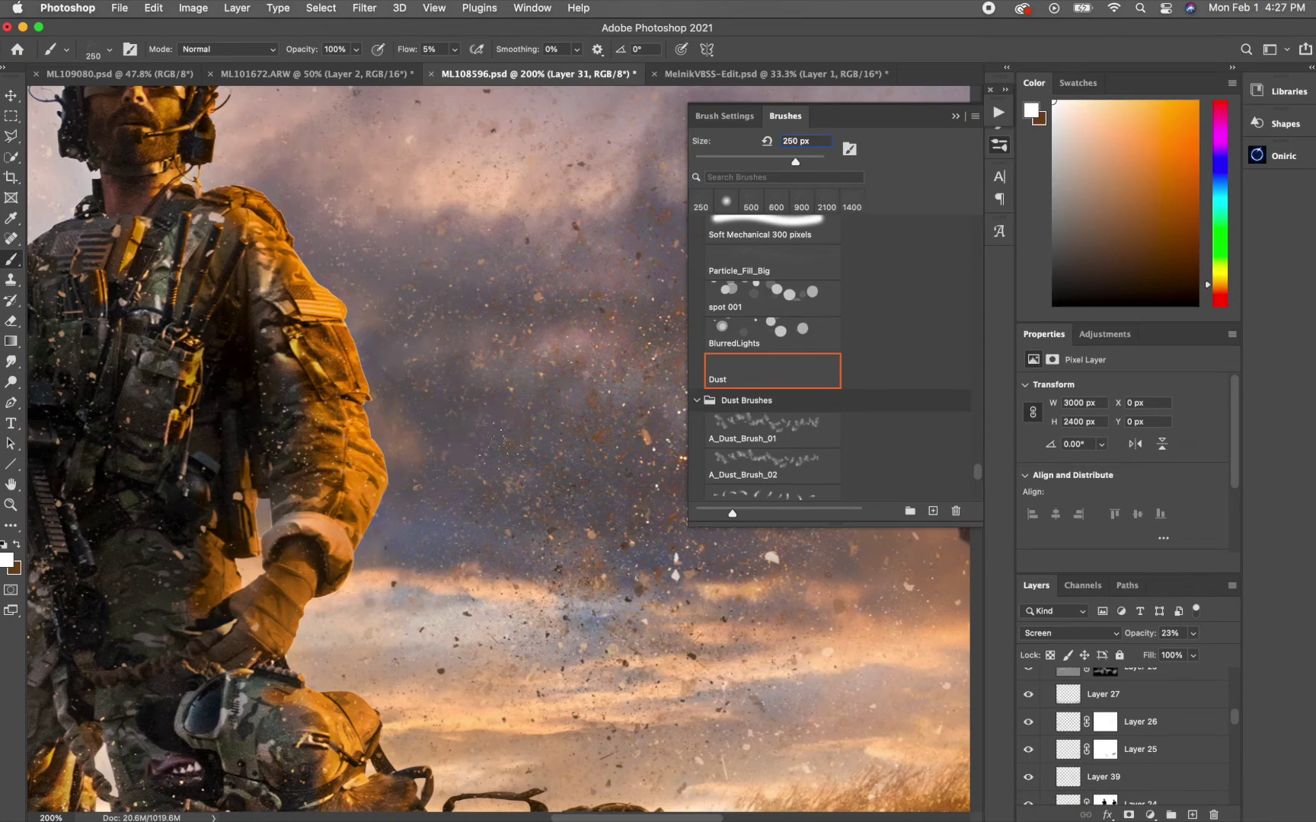
pyautogui.press('super+minus')
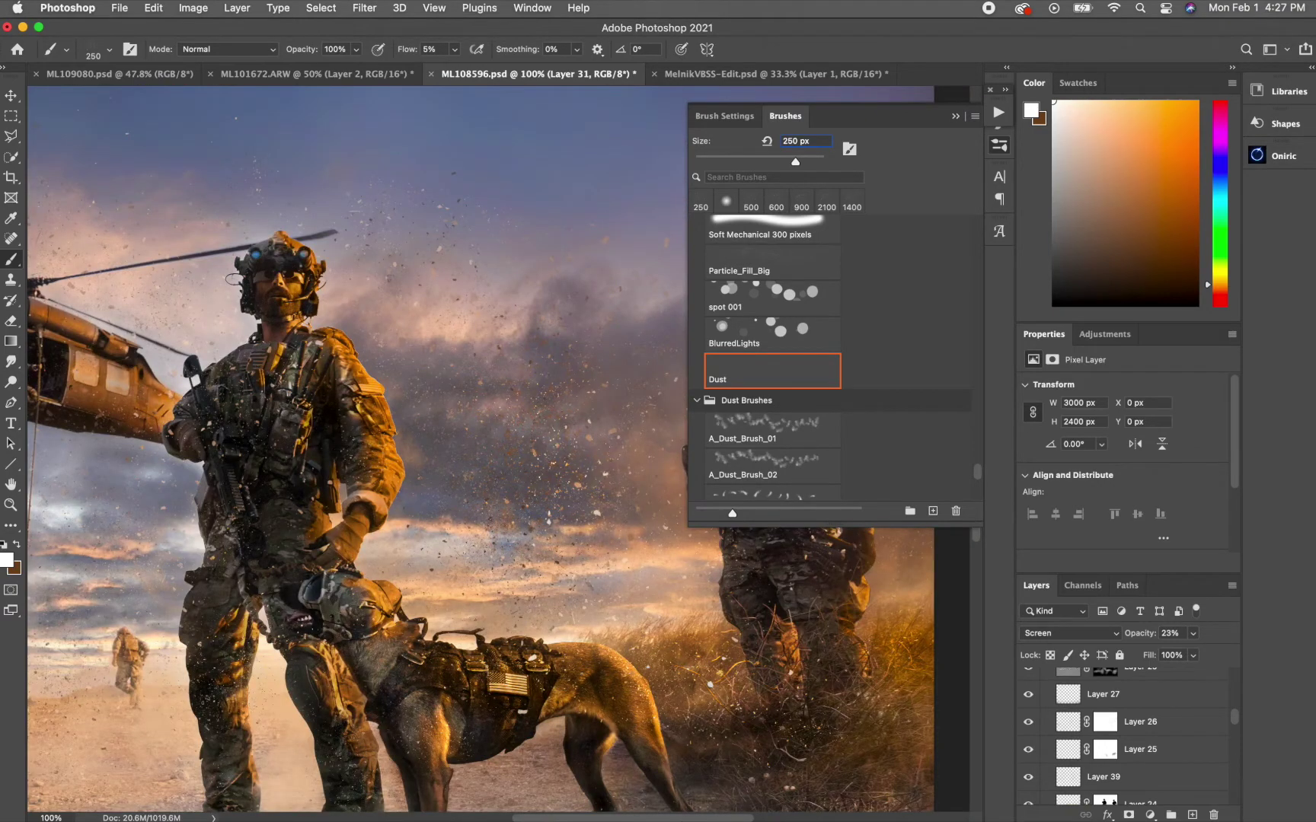
# Hide and reshow Layer 24 to compare its effect on the scene
pyautogui.click(999, 153)
pyautogui.scroll(-1, 1077, 729)
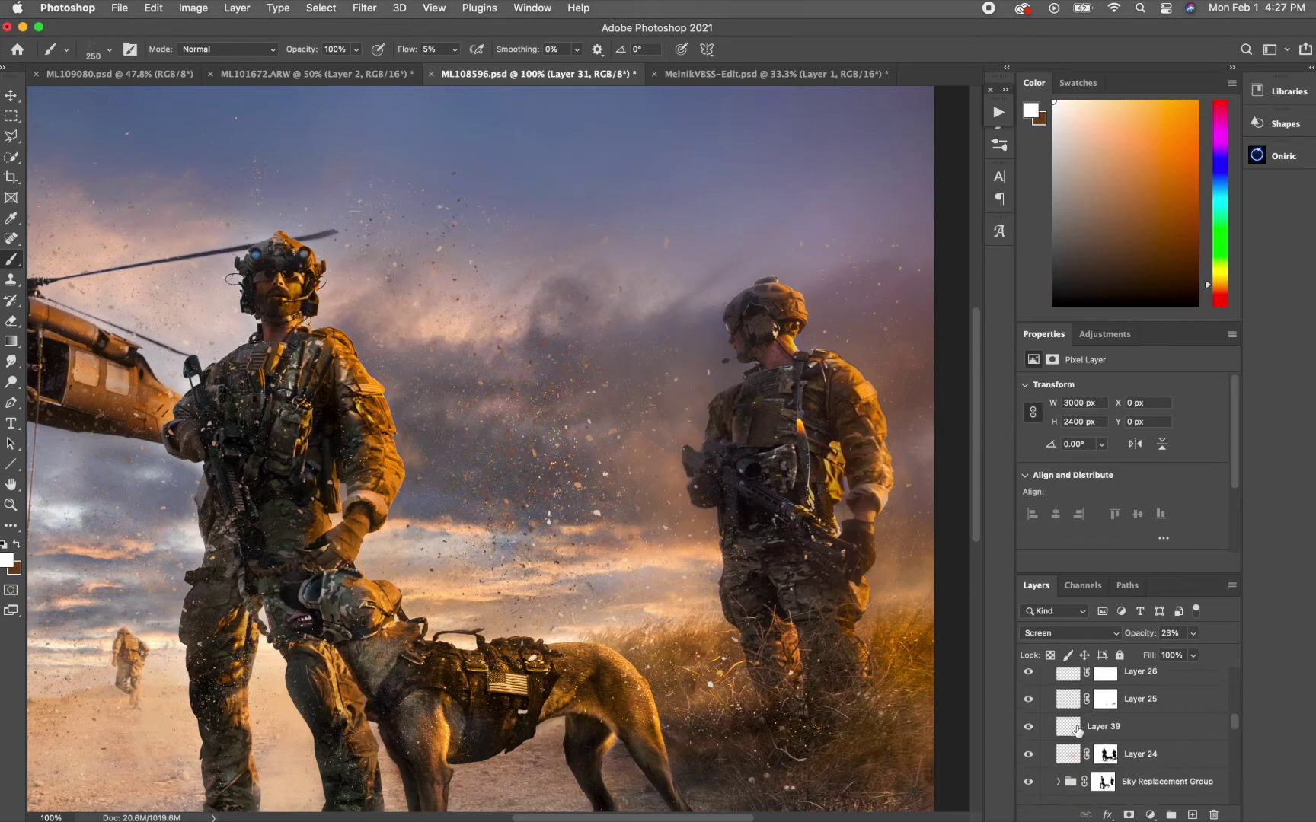
pyautogui.click(1027, 756)
pyautogui.click(1028, 757)
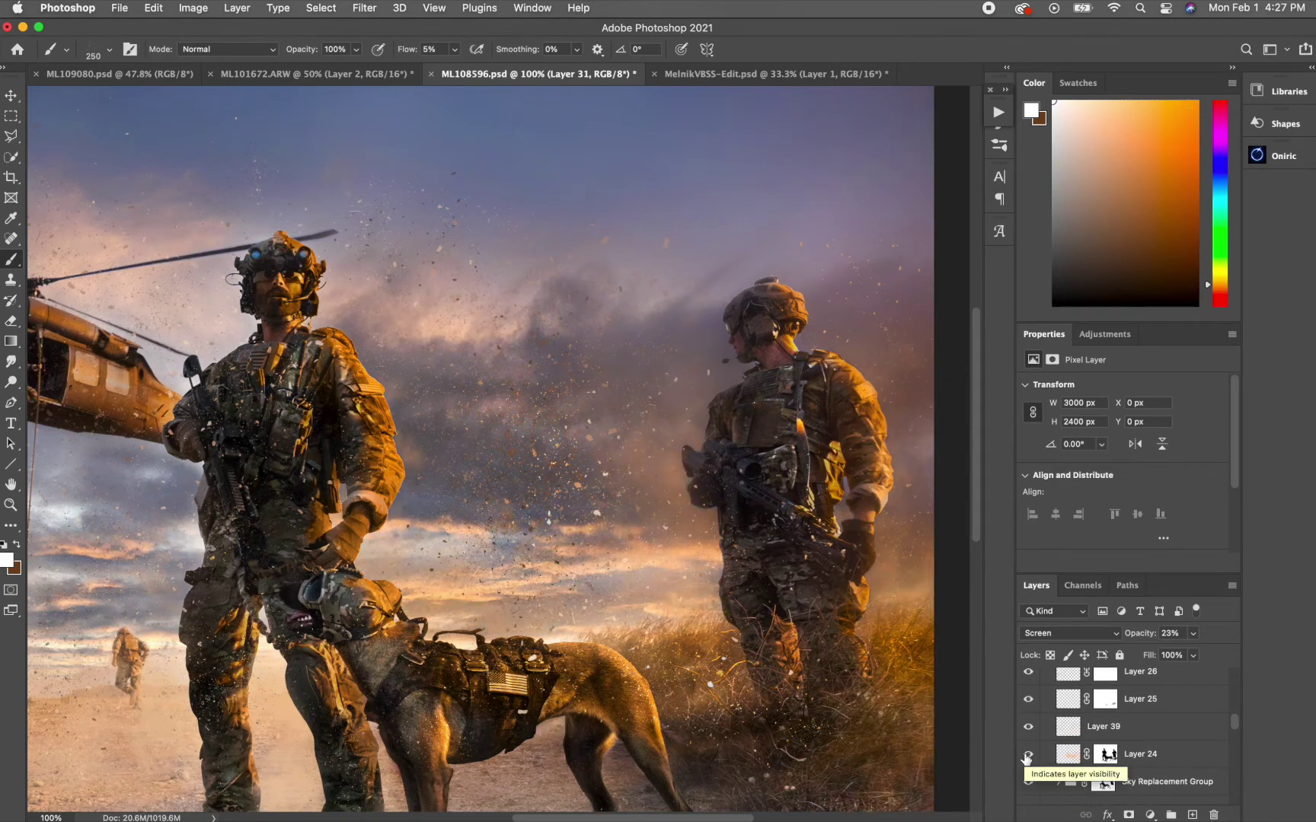
# Review the Dust brush's tip, scattering and dynamics settings
pyautogui.click(1000, 145)
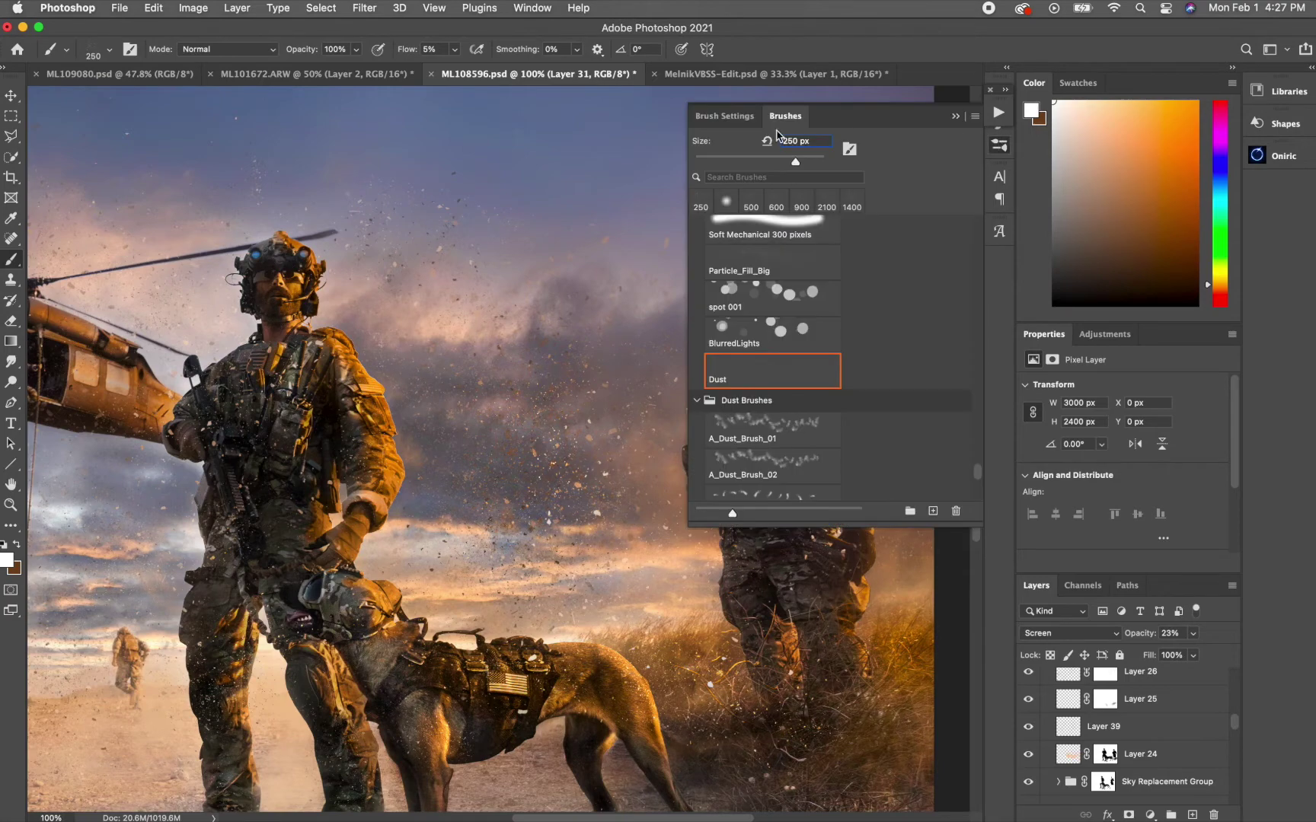
pyautogui.click(724, 116)
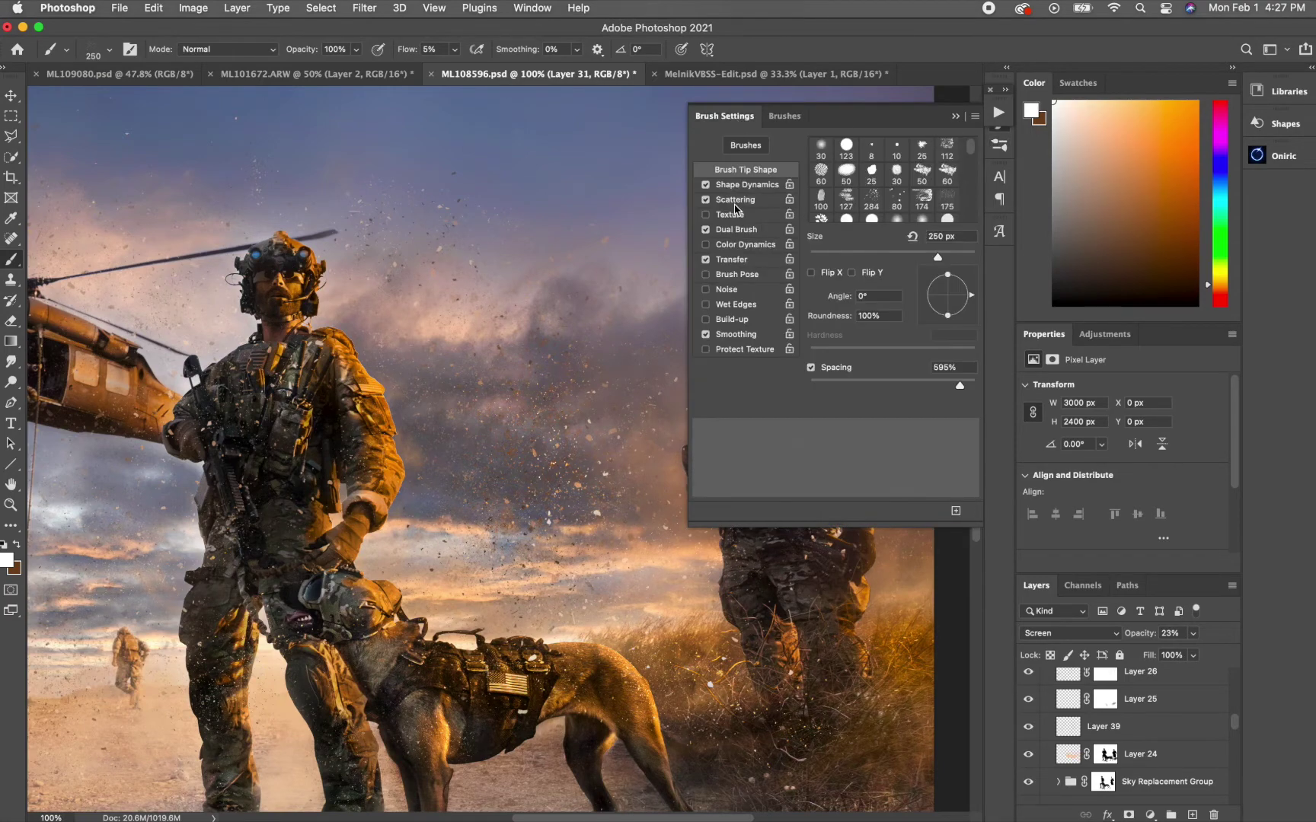
pyautogui.click(998, 146)
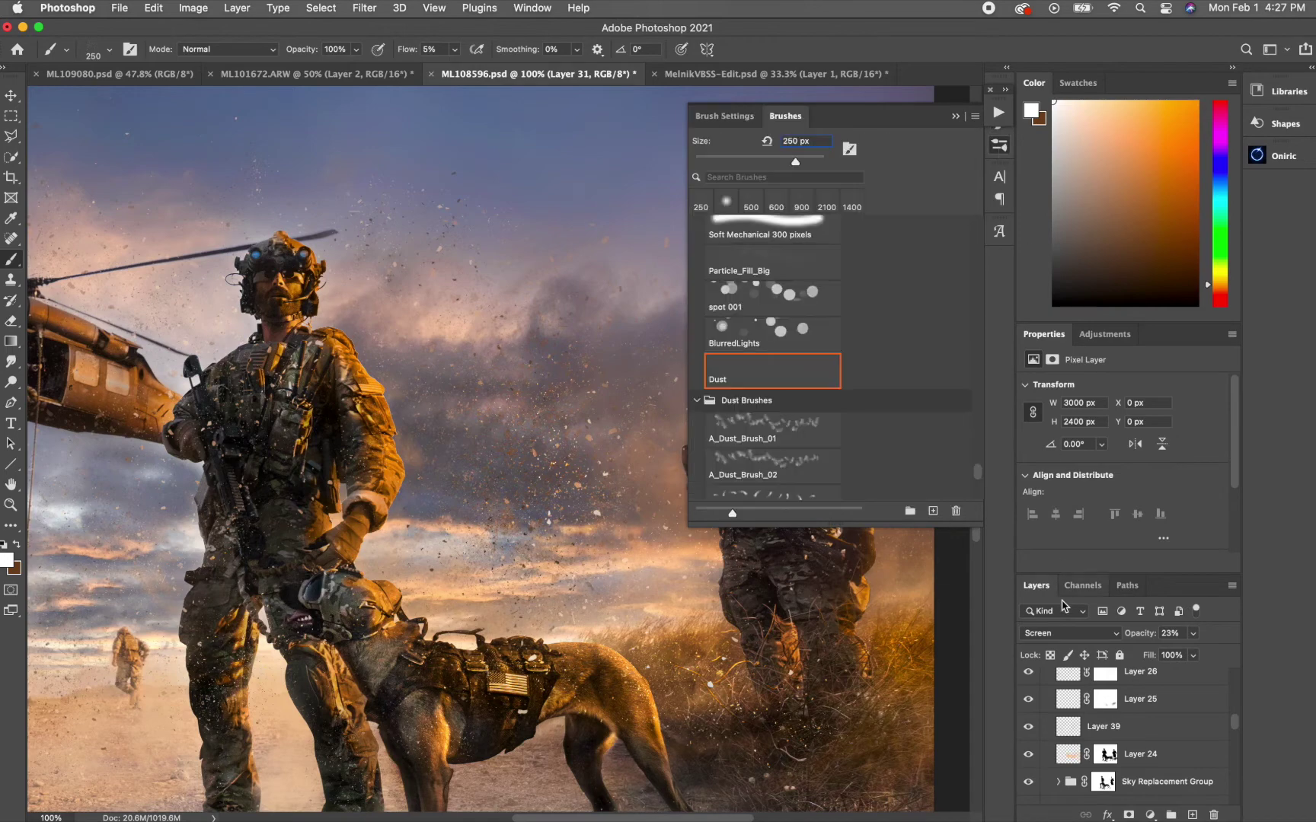
pyautogui.click(998, 148)
# Swap the foreground and background colours, then toggle the Sky Replacement Group across the whole image to compare the skies
pyautogui.press('x')
pyautogui.press('z')
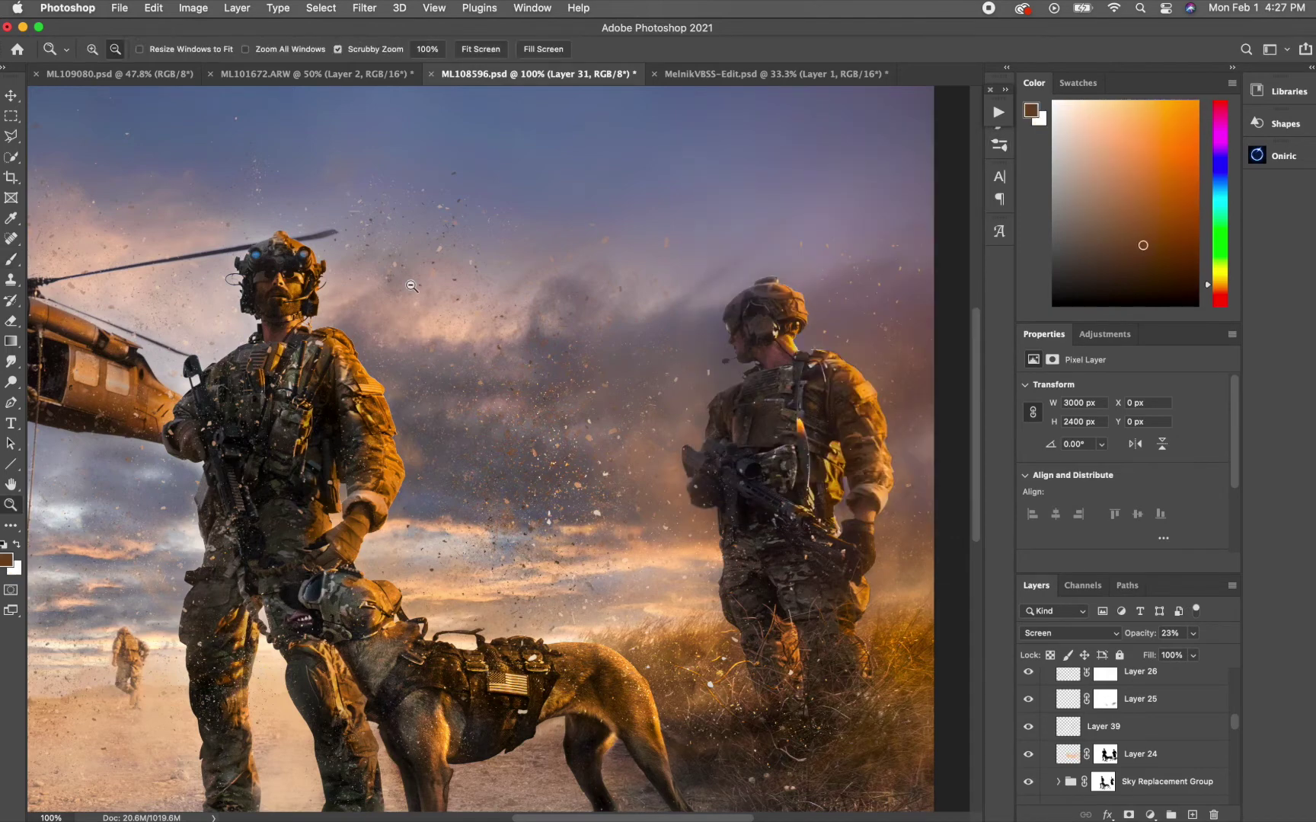
pyautogui.click(478, 50)
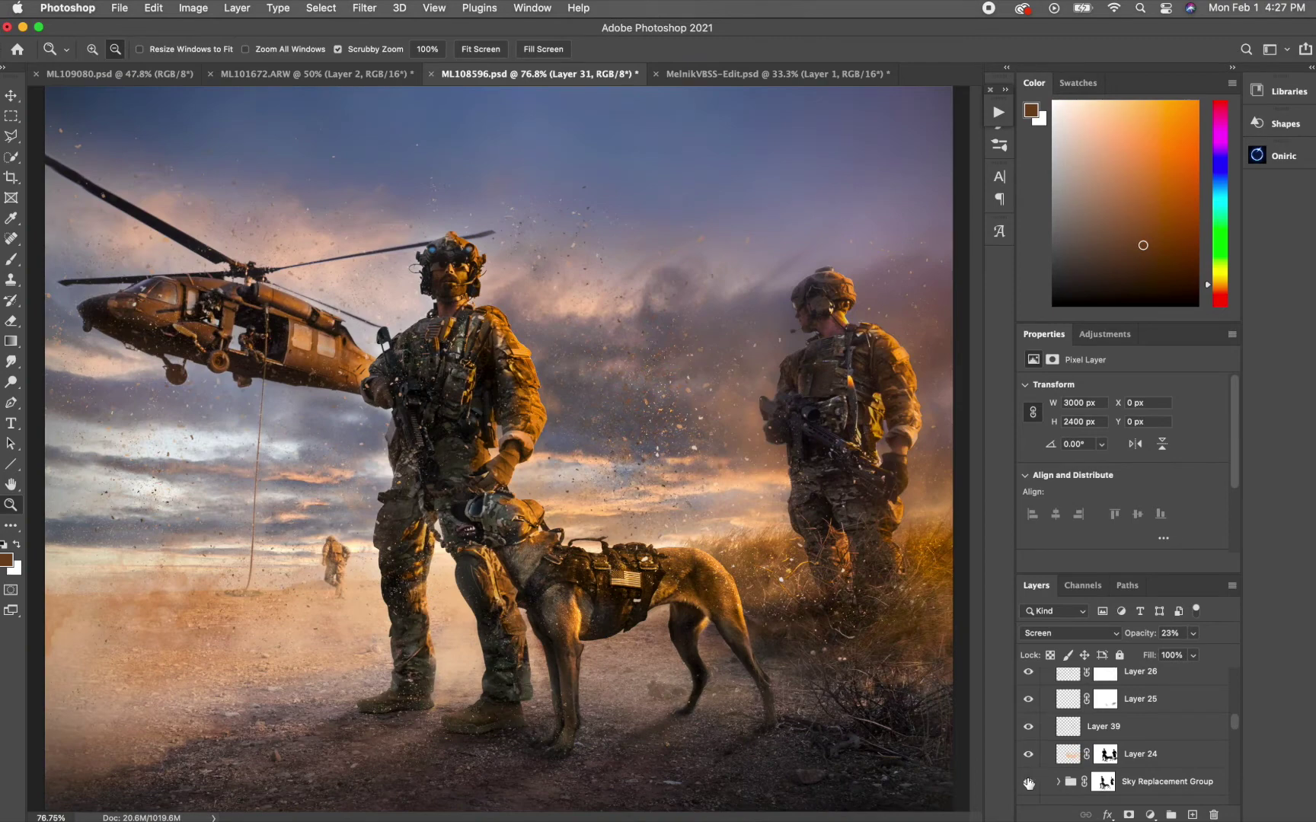
pyautogui.click(1032, 790)
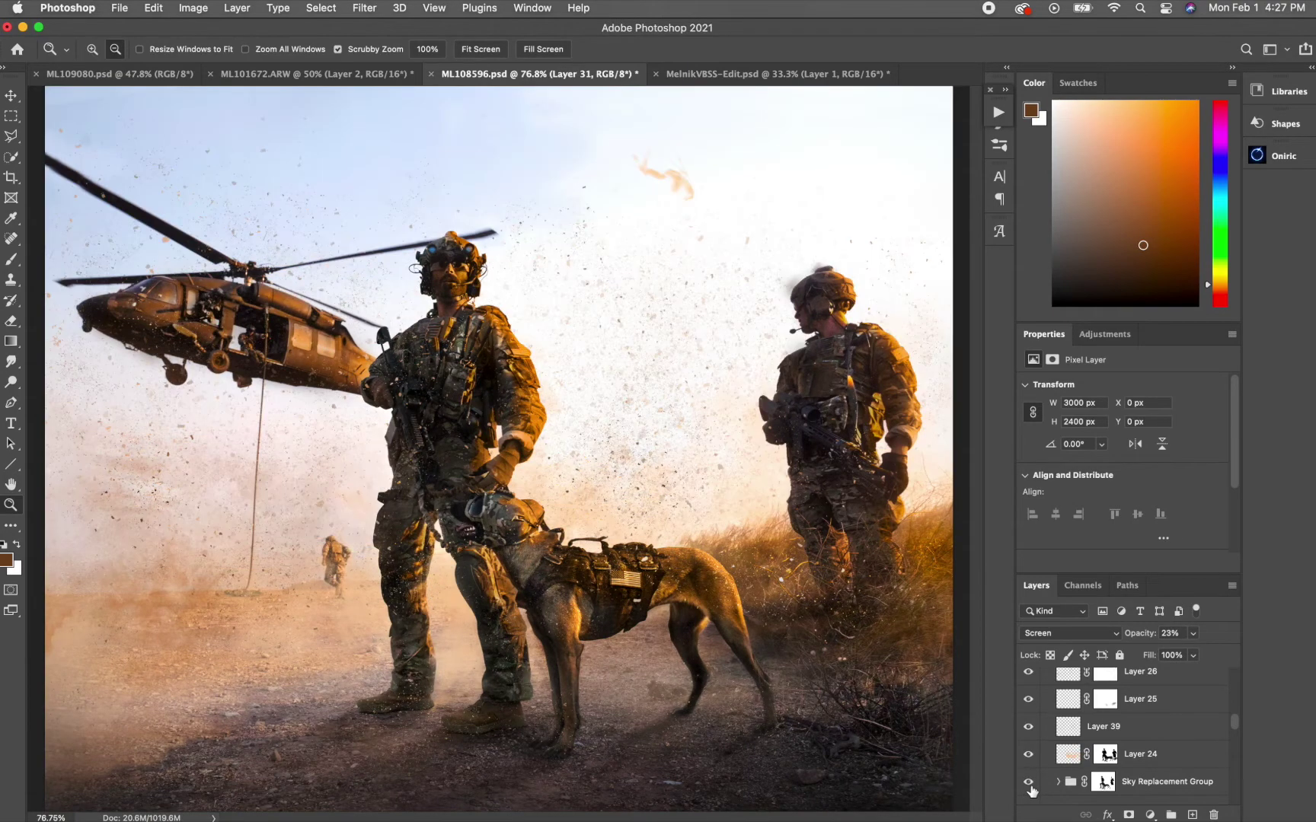
pyautogui.click(1030, 786)
pyautogui.scroll(-4, 1062, 782)
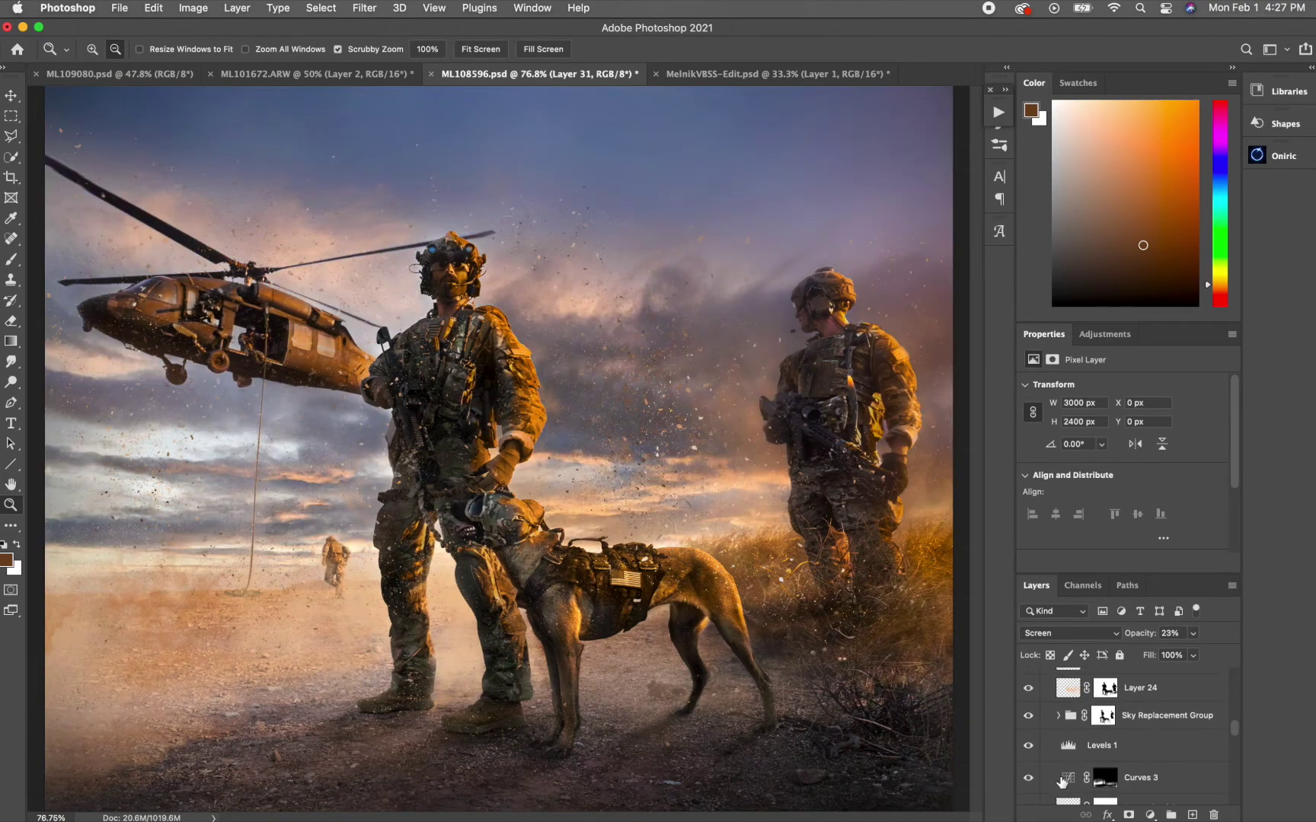
pyautogui.moveTo(1029, 718)
pyautogui.mouseDown()
pyautogui.moveTo(1030, 757)
pyautogui.moveTo(1031, 722)
pyautogui.mouseUp()
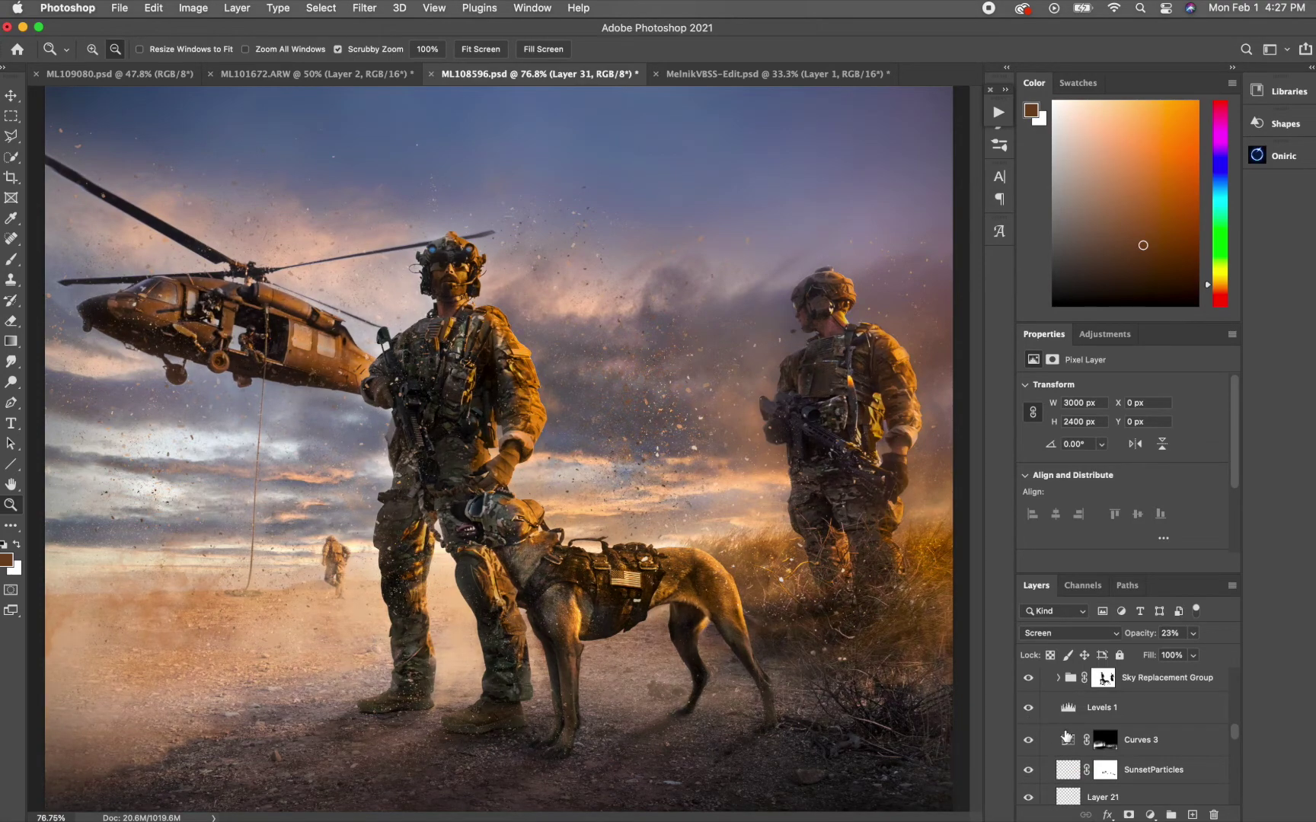
# Toggle layers below the sky group, including Layer 20 copy and Layer 38, to compare the haze, exposure and ground shadow effects
pyautogui.scroll(-4, 1067, 731)
pyautogui.moveTo(1028, 714)
pyautogui.mouseDown()
pyautogui.moveTo(1028, 744)
pyautogui.moveTo(1028, 724)
pyautogui.mouseUp()
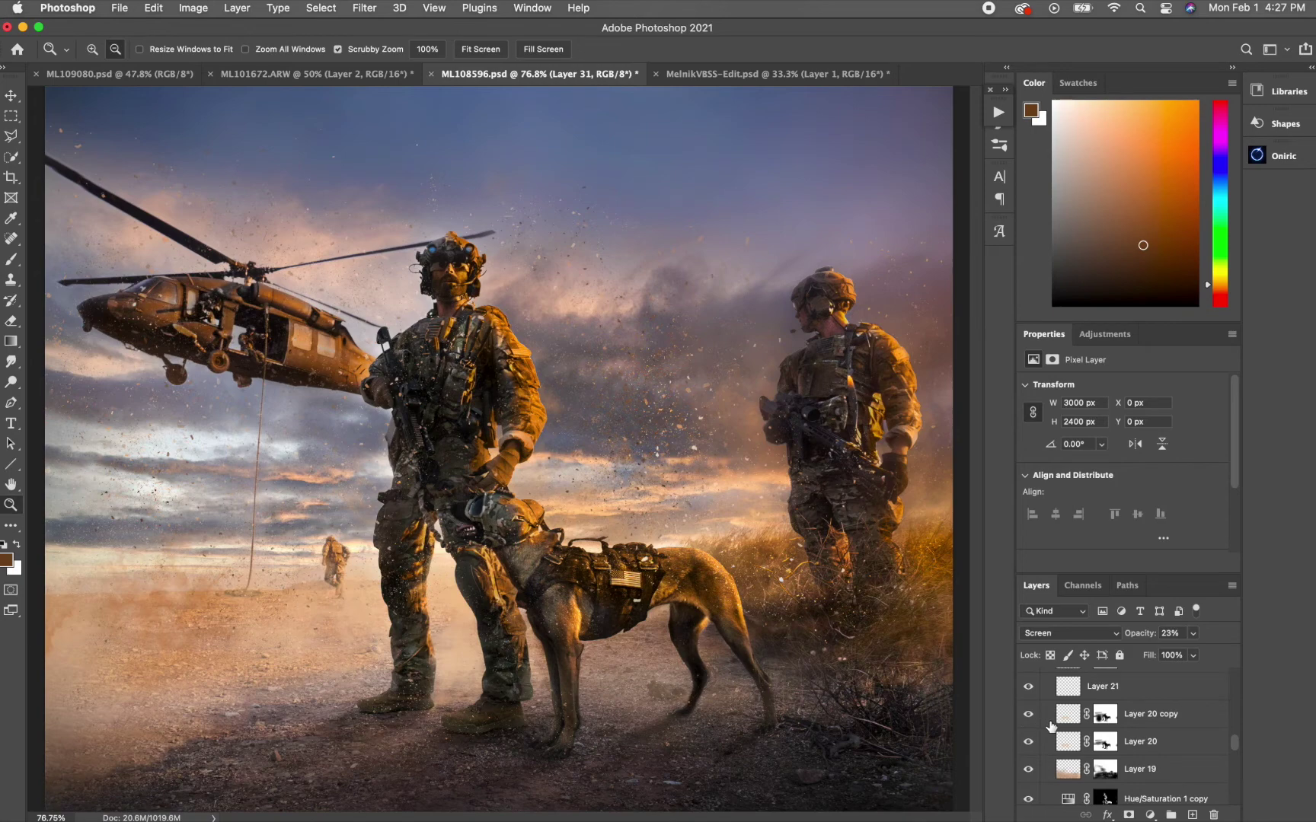
pyautogui.scroll(-2, 1044, 727)
pyautogui.scroll(-2, 1051, 727)
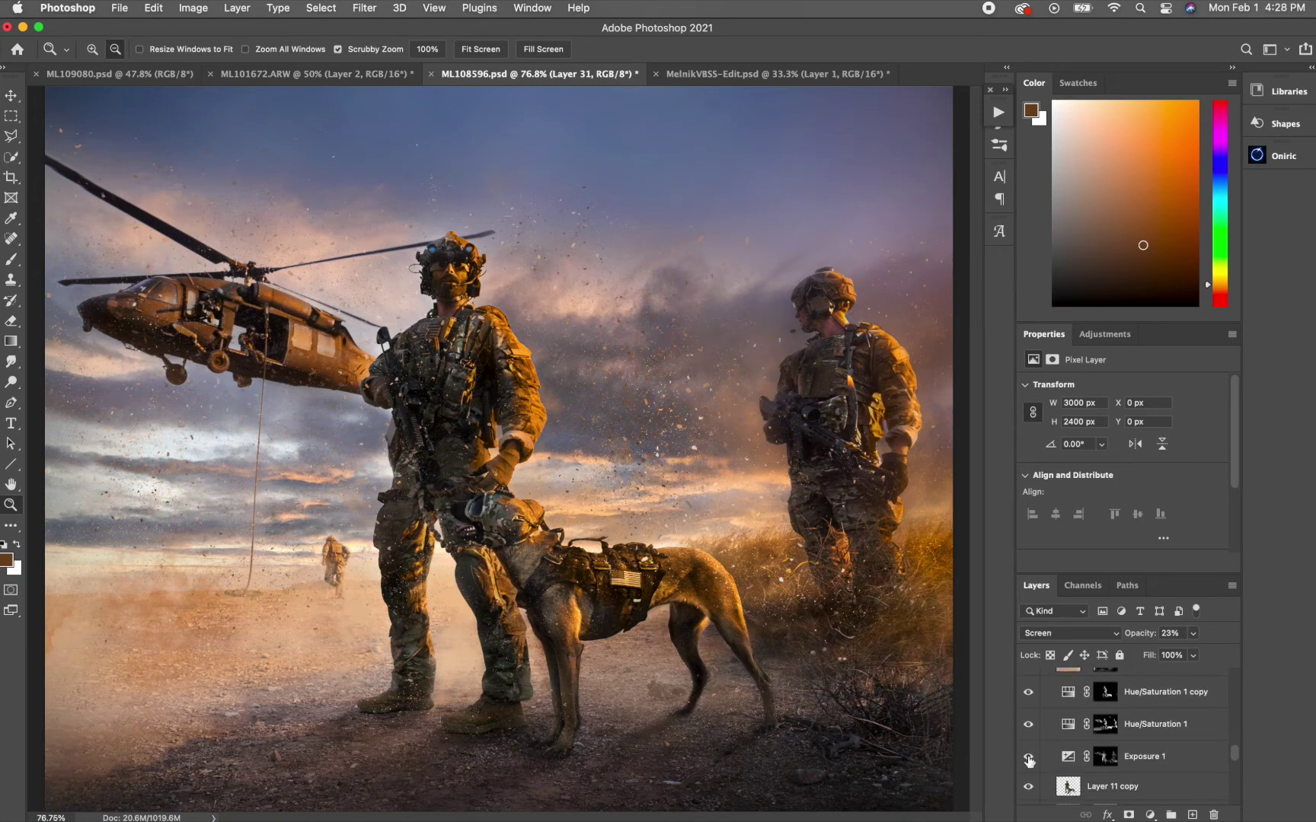
pyautogui.scroll(-3, 1029, 759)
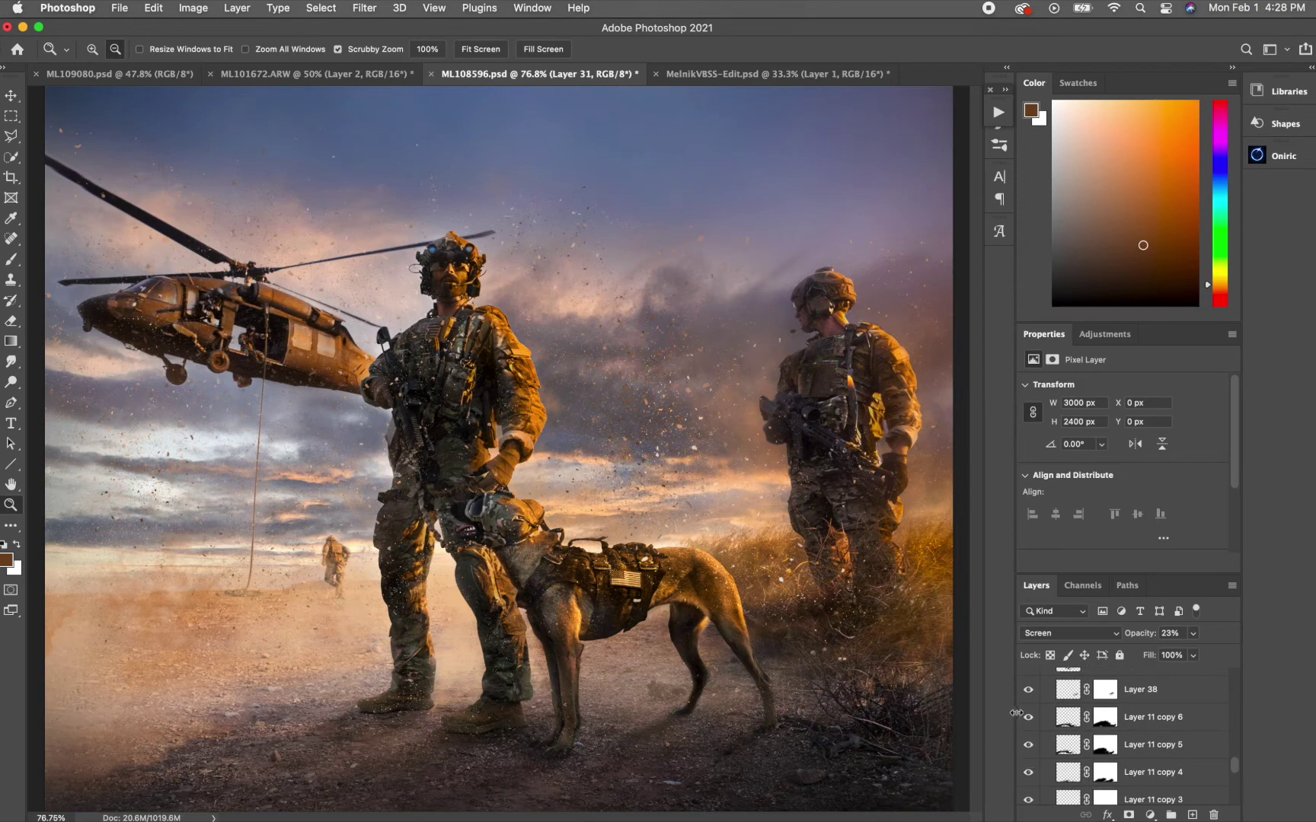
pyautogui.moveTo(1028, 690)
pyautogui.mouseDown()
pyautogui.moveTo(1031, 773)
pyautogui.moveTo(1028, 700)
pyautogui.mouseUp()
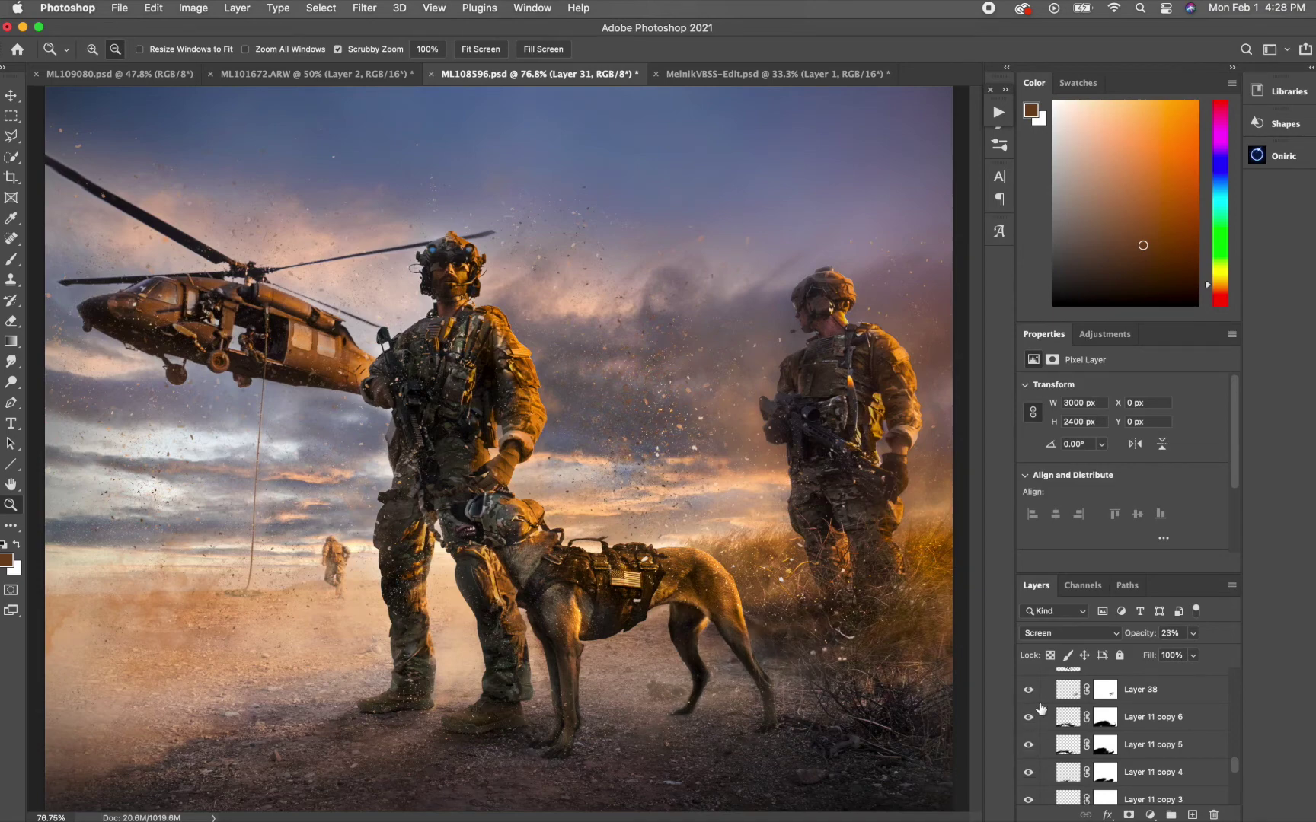
# Load the soldier-and-dog outline of Layer 11 copy as a selection and prepare the Brush tool with default black and white colours
pyautogui.scroll(3, 1041, 708)
pyautogui.click(1066, 779)
pyautogui.scroll(-2, 1067, 778)
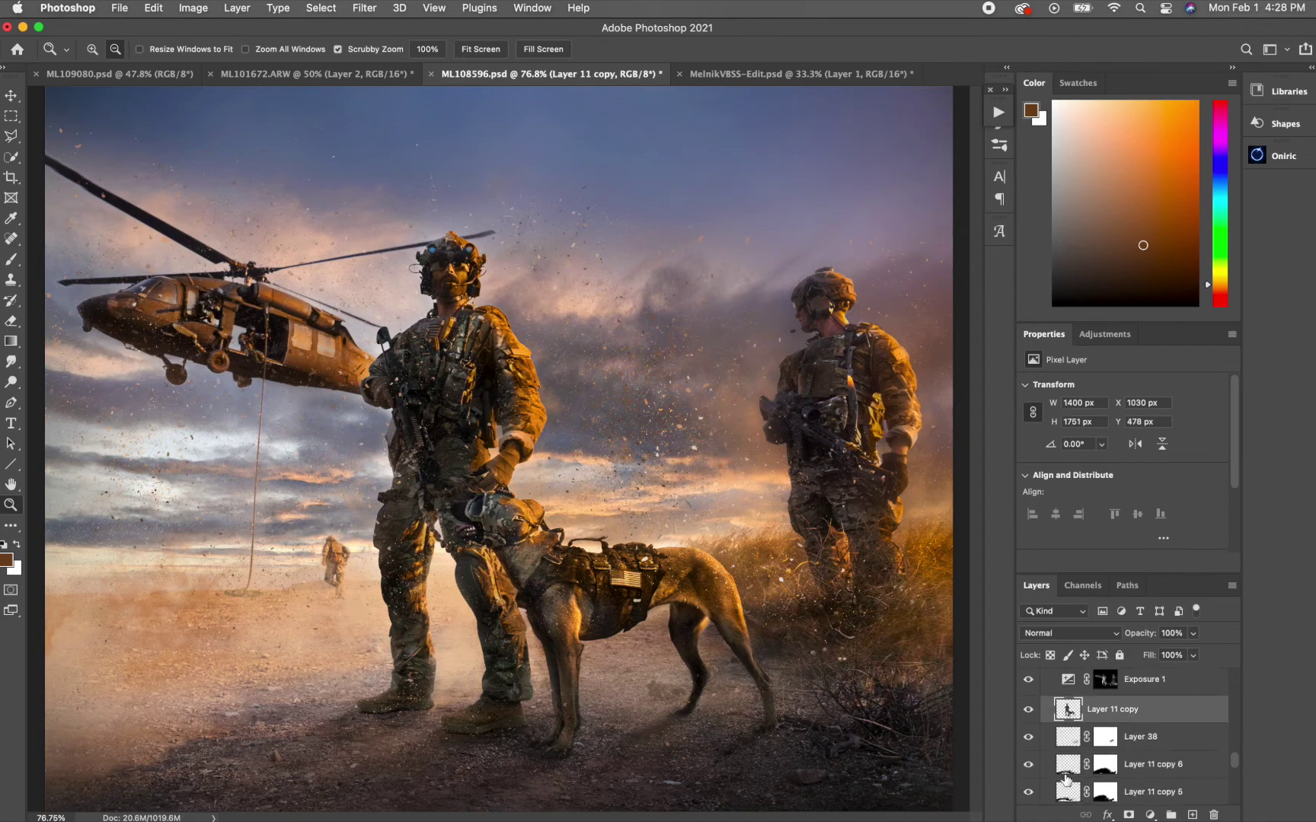
pyautogui.press('d')
pyautogui.keyDown('ctrl'); pyautogui.click(1069, 712); pyautogui.keyUp('ctrl')
pyautogui.press('b')
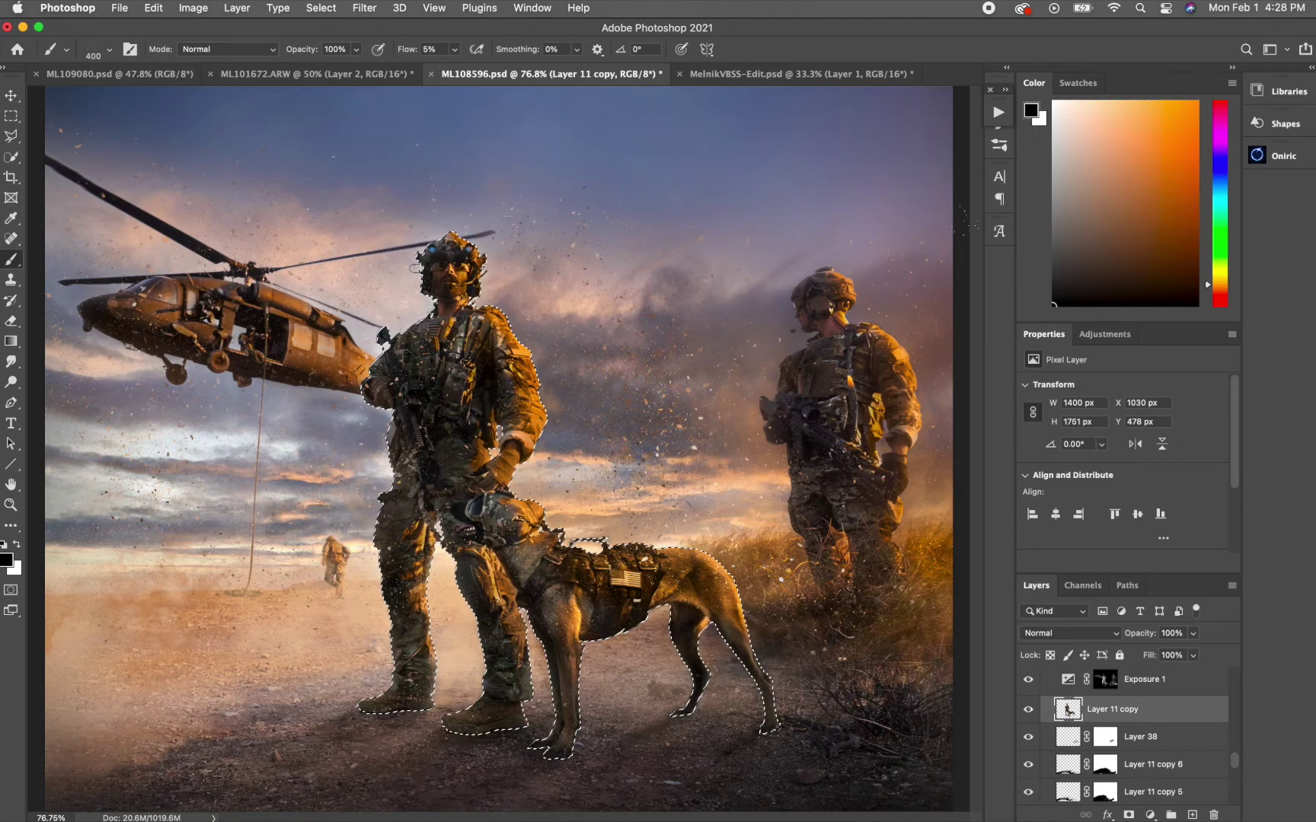
# Choose the Soft Round brush preset and set its size to 700 px with 100% flow
pyautogui.press(']')
pyautogui.press(']')
pyautogui.press('F5')
pyautogui.scroll(10, 758, 287)
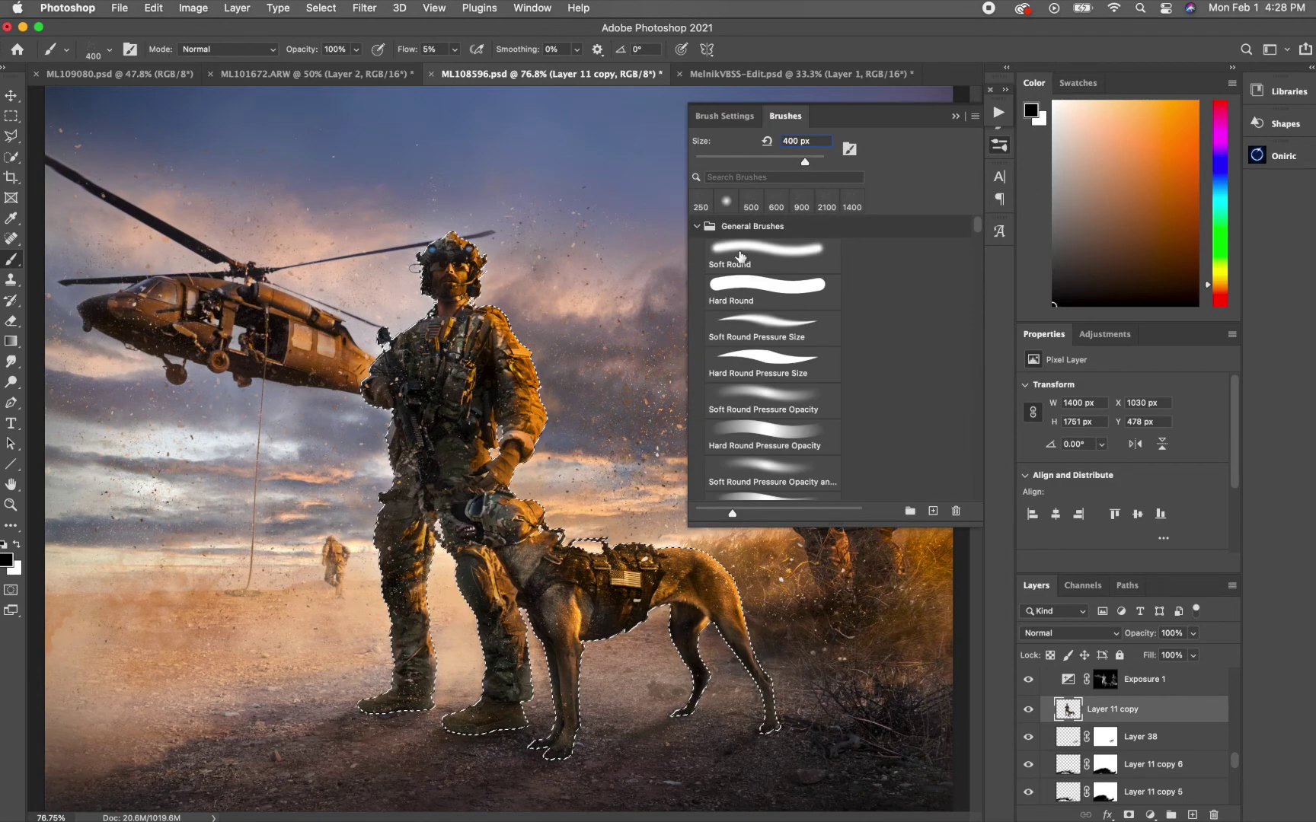
pyautogui.click(762, 256)
pyautogui.click(999, 145)
pyautogui.press(']')
pyautogui.press(']')
pyautogui.press(']')
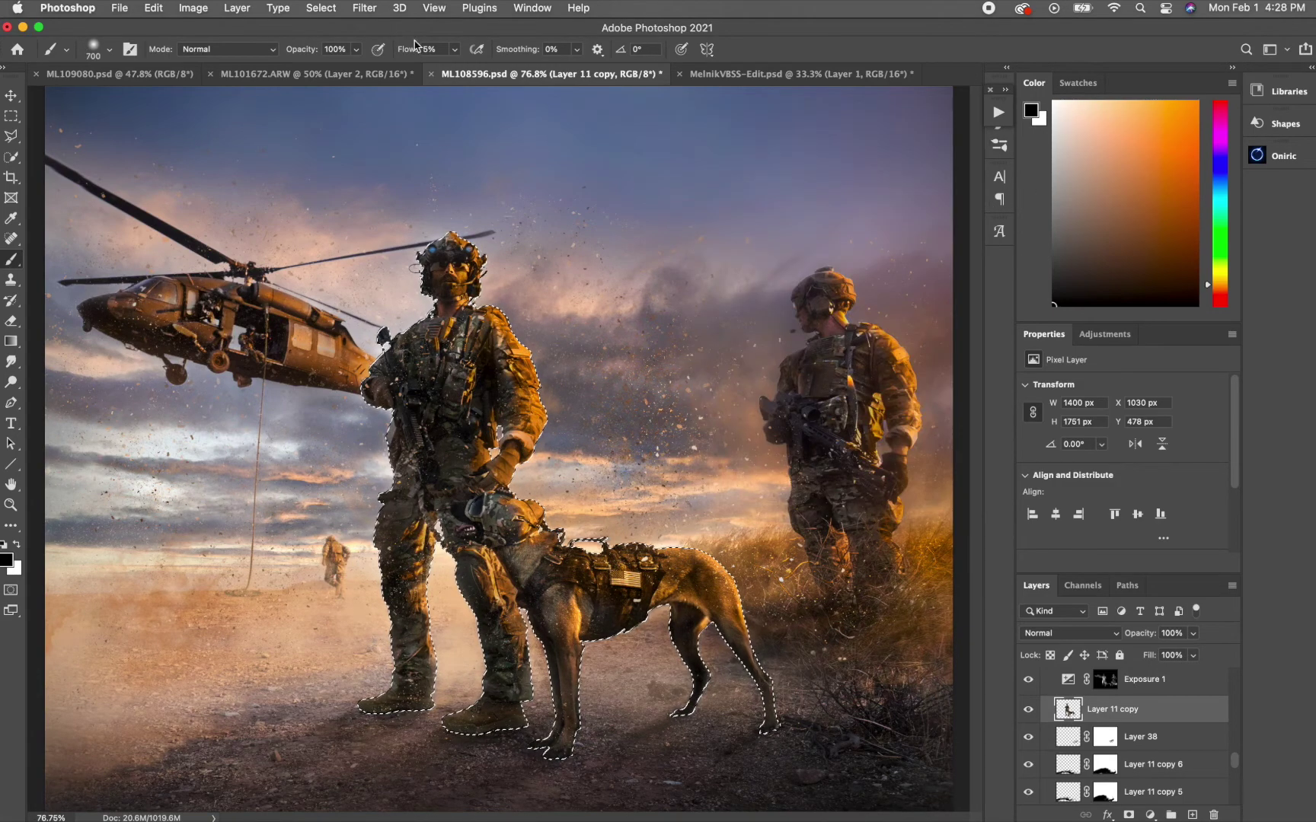
pyautogui.hotkey('shift', '0')
# Try filling the selected soldier and dog with black brush paint, enlarging the brush to 800 px, and undo the paint
pyautogui.moveTo(392, 380)
pyautogui.mouseDown()
pyautogui.moveTo(422, 432)
pyautogui.moveTo(574, 493)
pyautogui.moveTo(477, 677)
pyautogui.moveTo(558, 584)
pyautogui.moveTo(718, 656)
pyautogui.moveTo(441, 575)
pyautogui.mouseUp()
pyautogui.press(']')
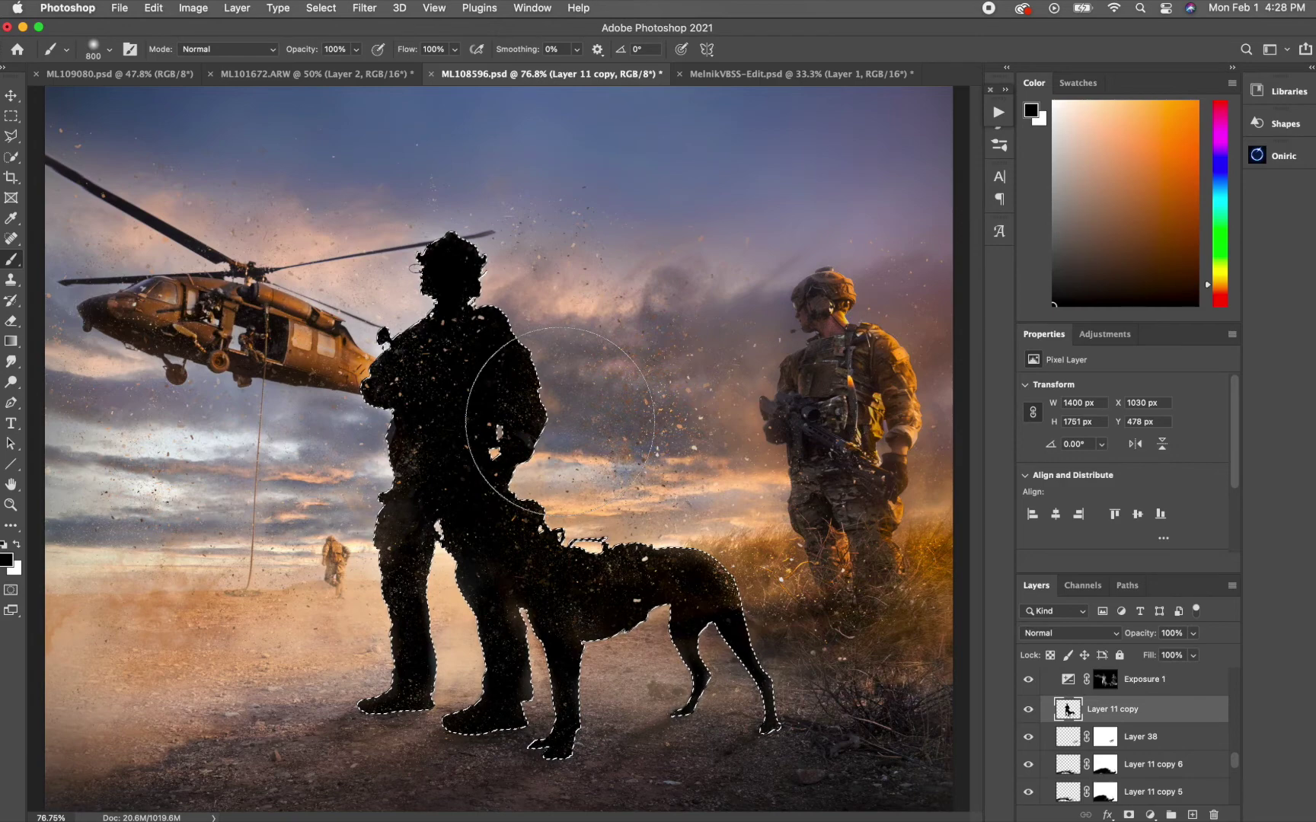
pyautogui.press('super+z')
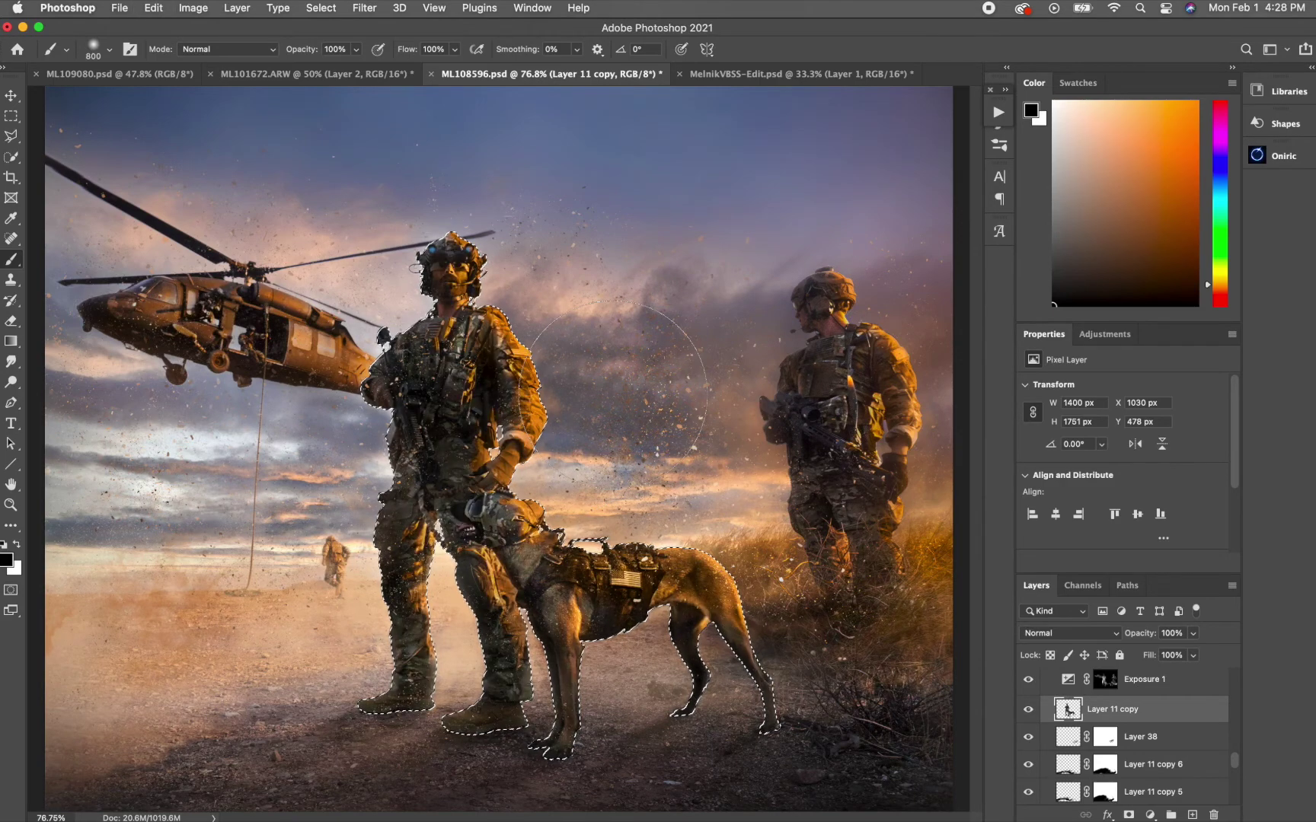
# Hide and reshow Layer 11 copy 5 and Layer 11 copy 4, and review the remaining layers down to the Background
pyautogui.scroll(-2, 1070, 764)
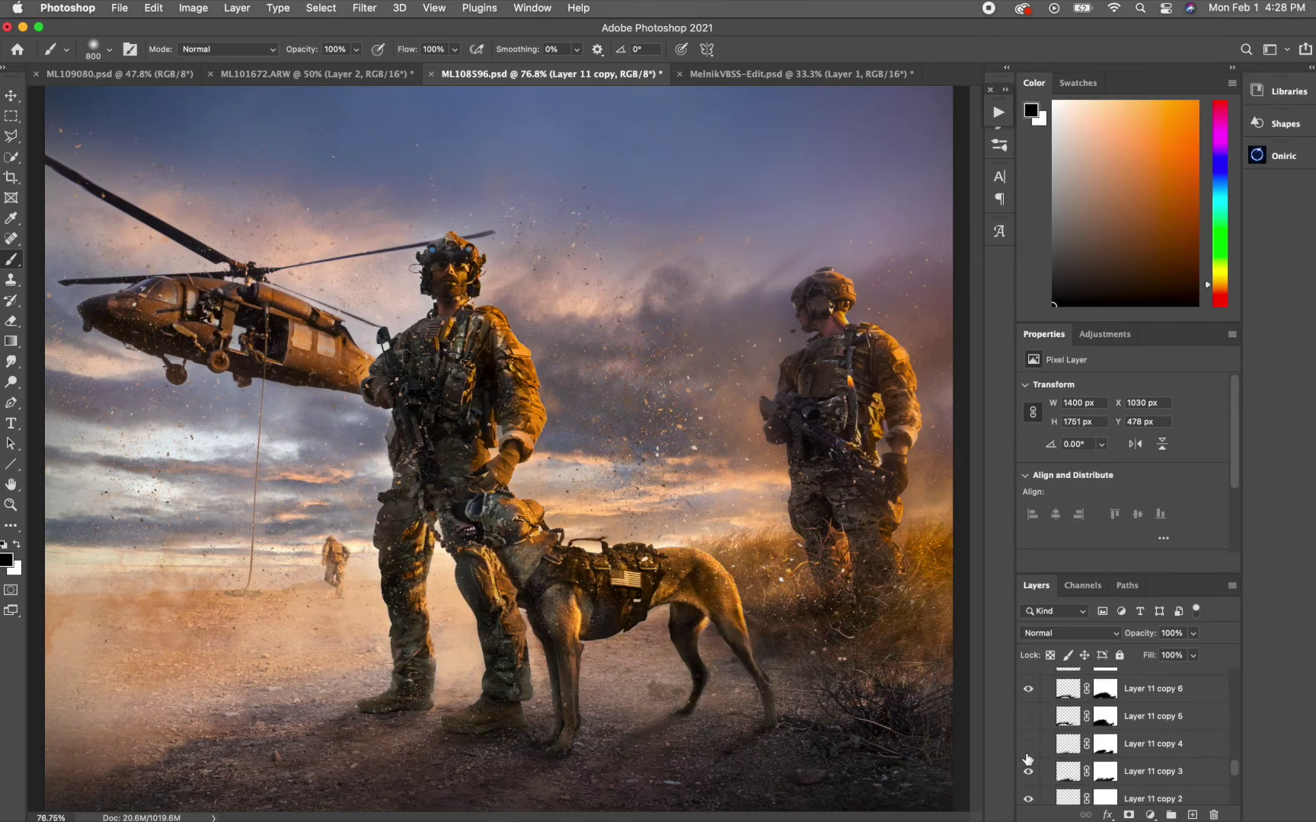
pyautogui.click(1029, 716)
pyautogui.click(1028, 743)
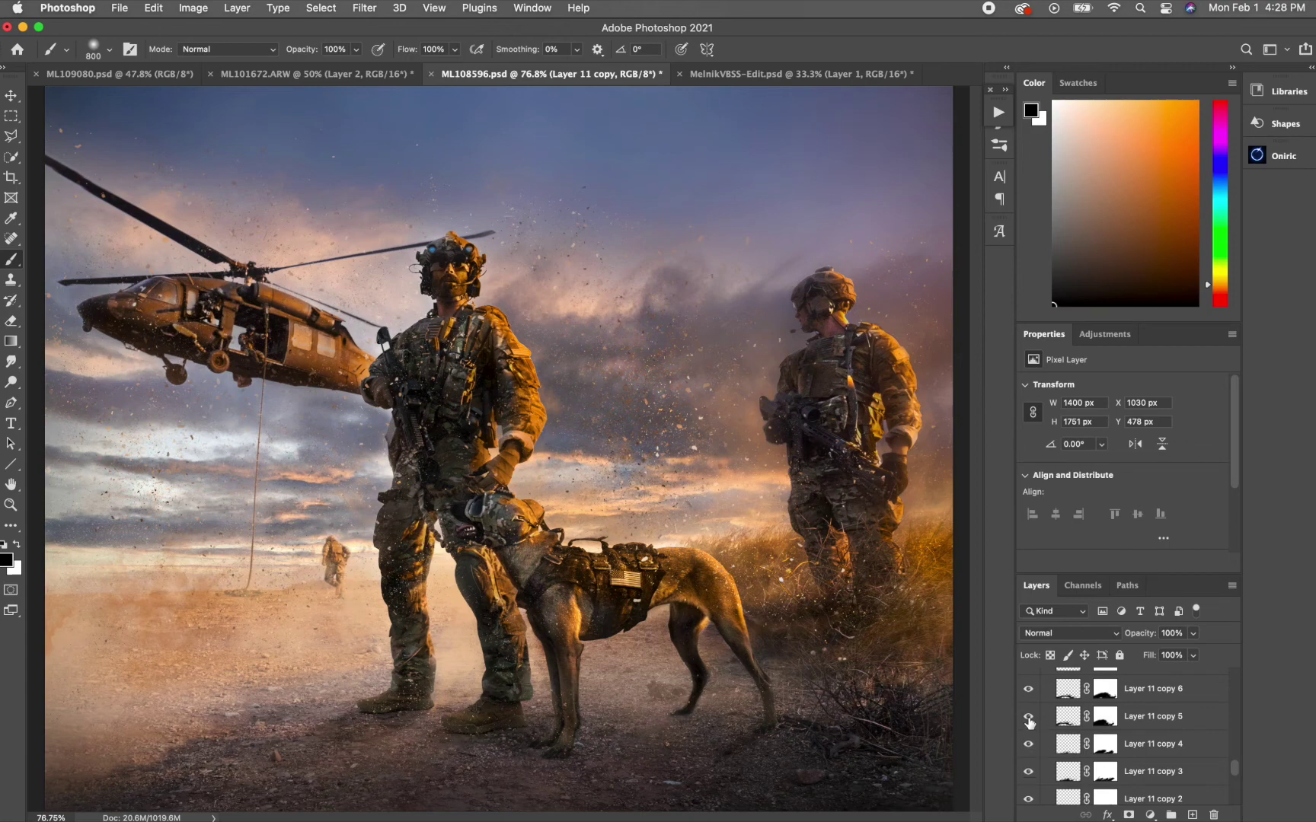
pyautogui.scroll(-5, 1053, 738)
pyautogui.scroll(-1, 1053, 738)
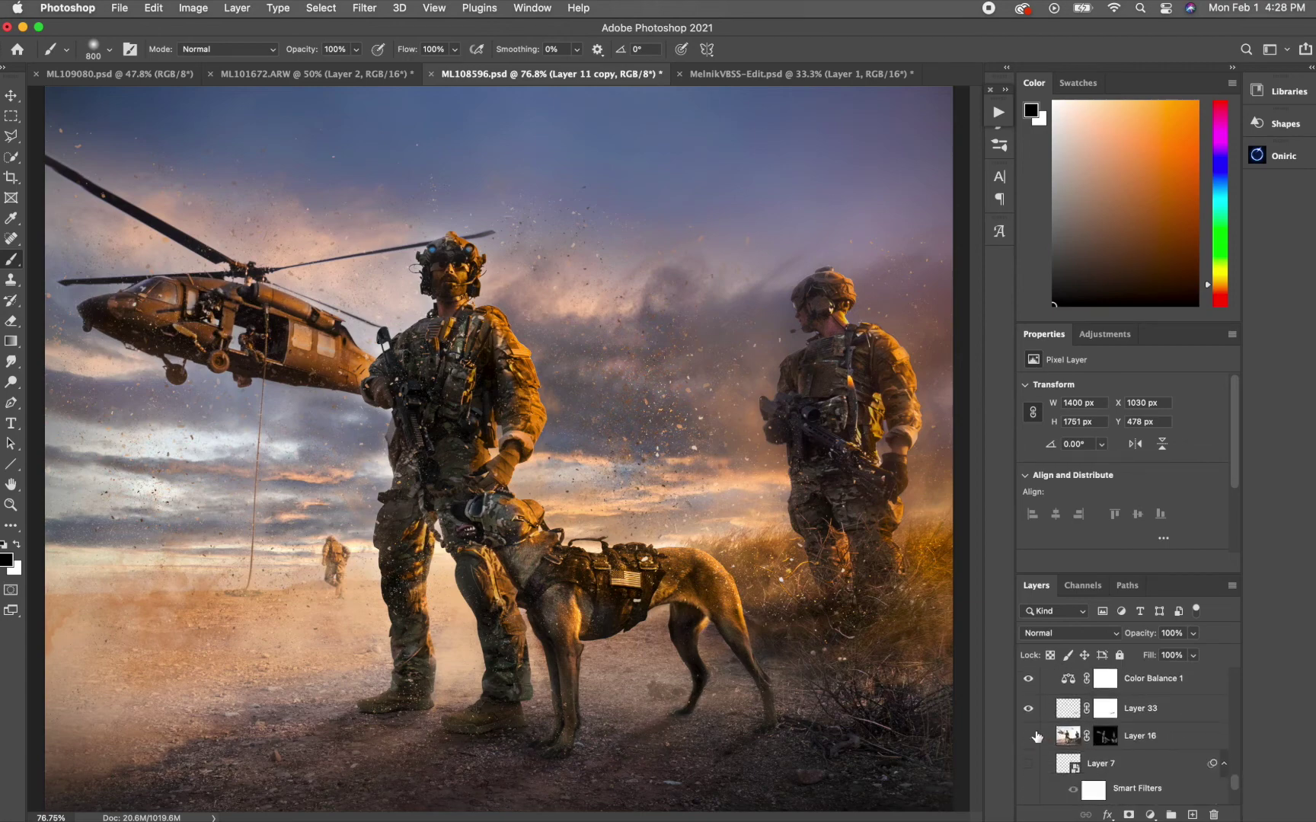
pyautogui.scroll(-2, 1037, 737)
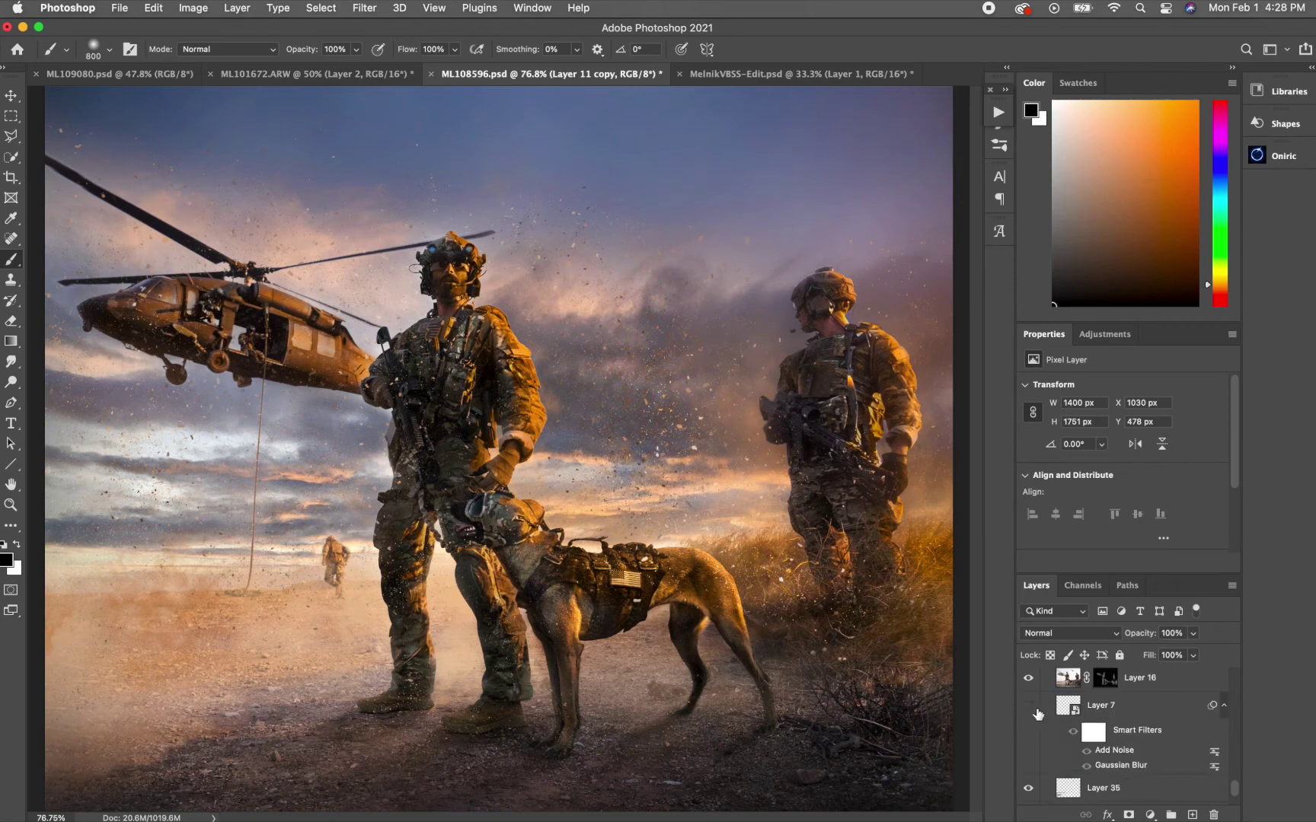
pyautogui.scroll(-2, 1032, 712)
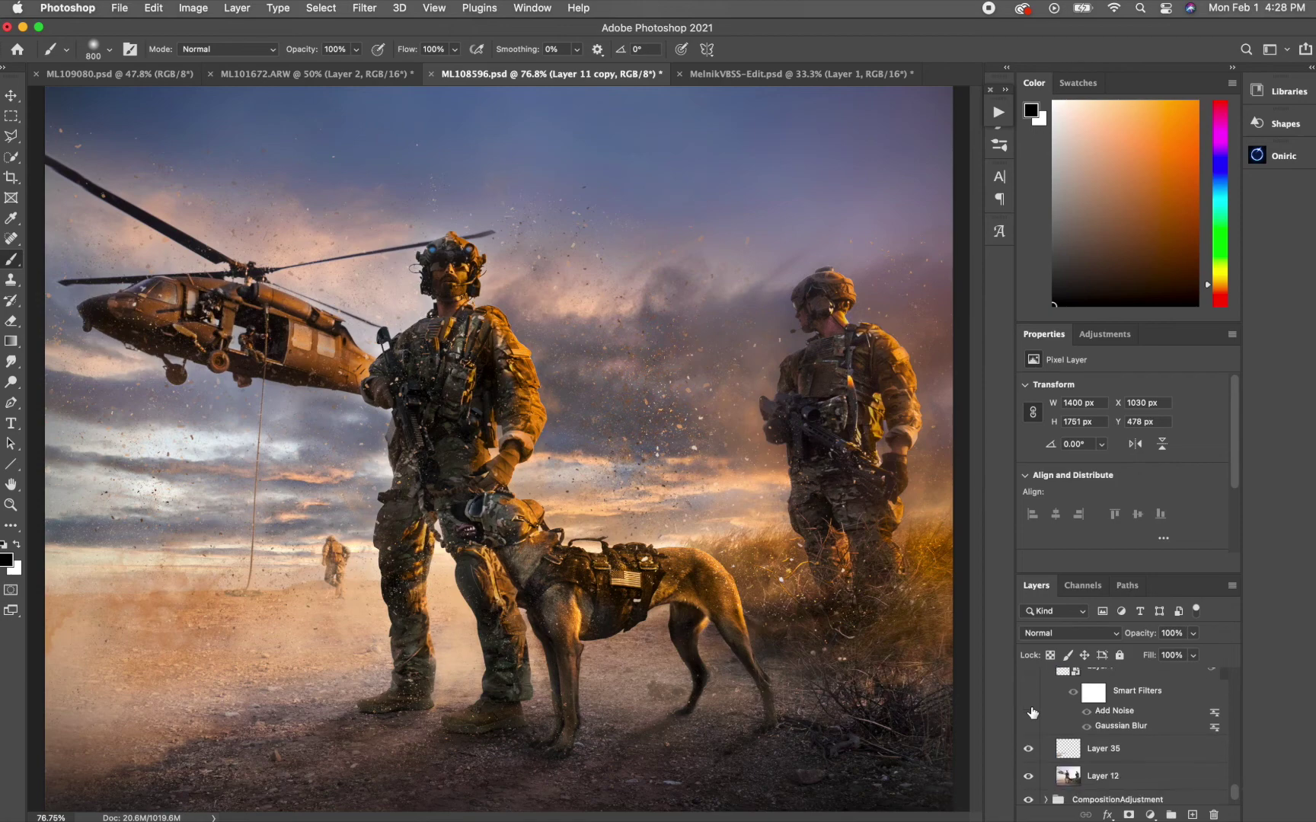
pyautogui.scroll(-1, 1036, 762)
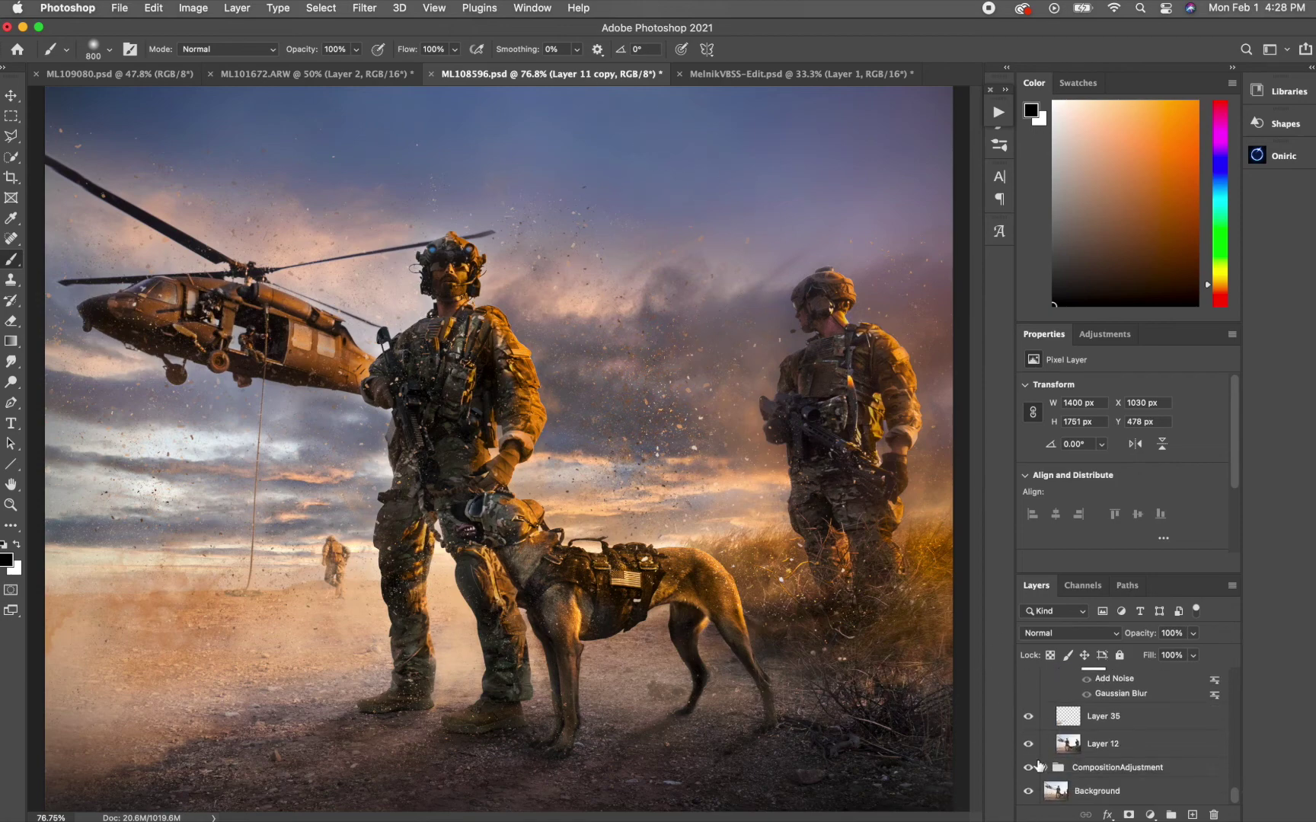
# Expand the CompositionAdjustment group, and collapse and hide the Adjustment group to view the image without its effects
pyautogui.click(1044, 768)
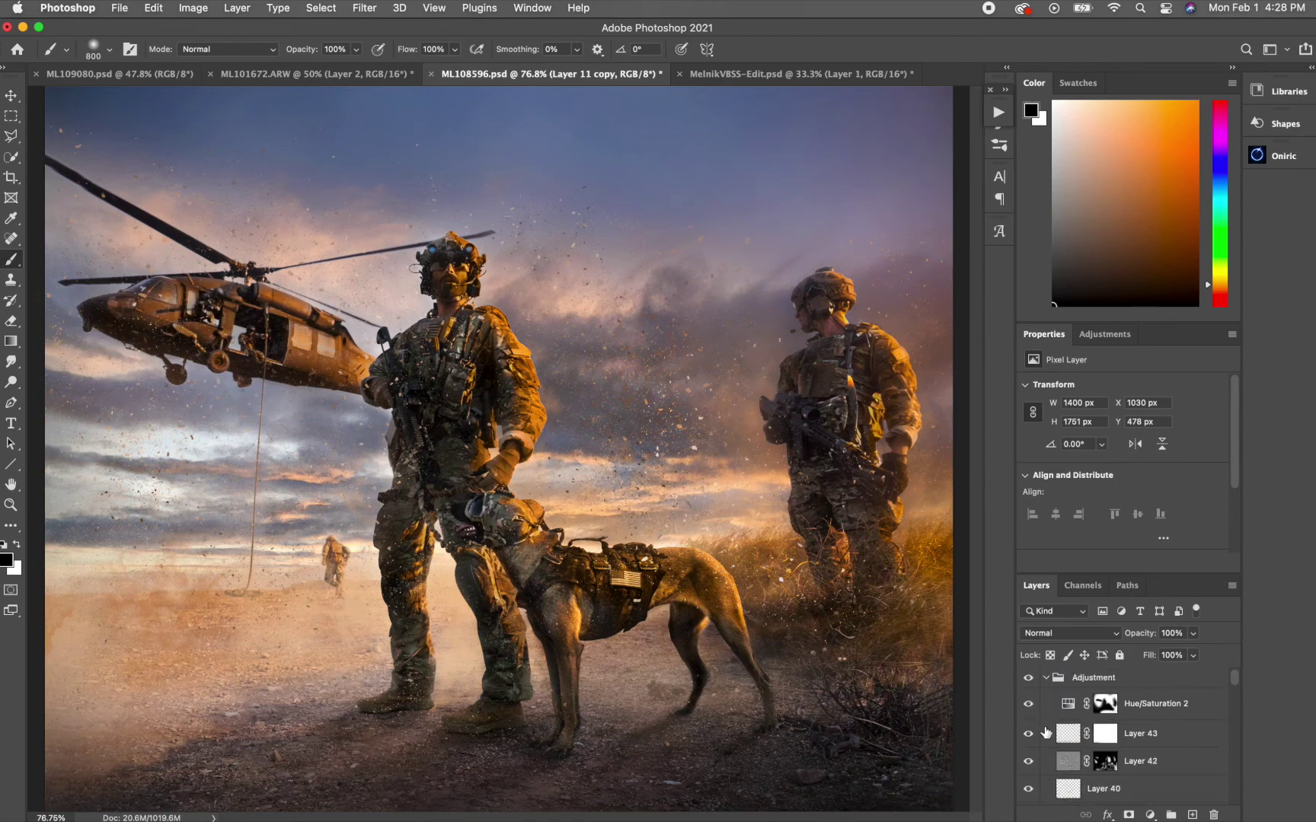
pyautogui.click(1046, 678)
pyautogui.click(1028, 678)
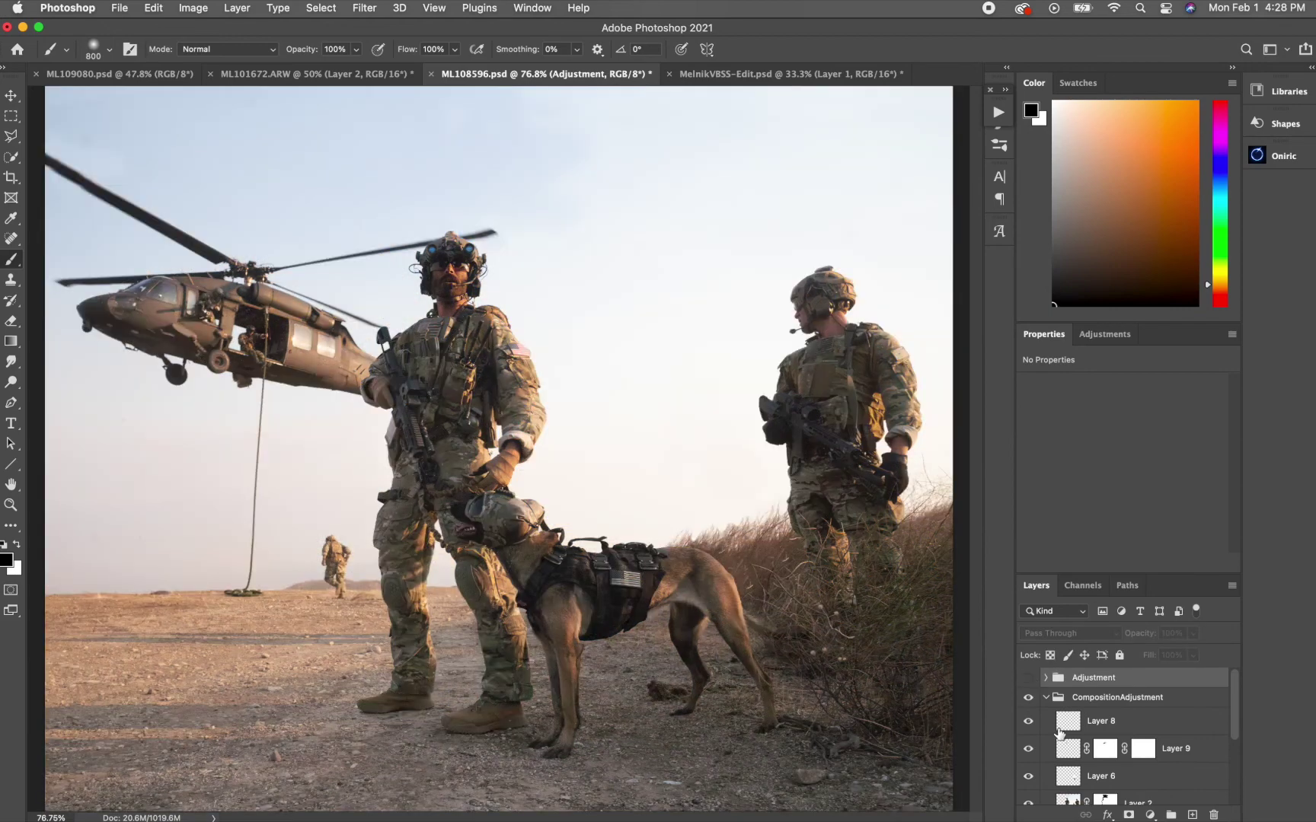
# Hide and reshow Layers 8, 9 and 6 in the CompositionAdjustment group to compare the retouching of the soldiers between the main figures
pyautogui.scroll(-1, 1059, 734)
pyautogui.click(1027, 744)
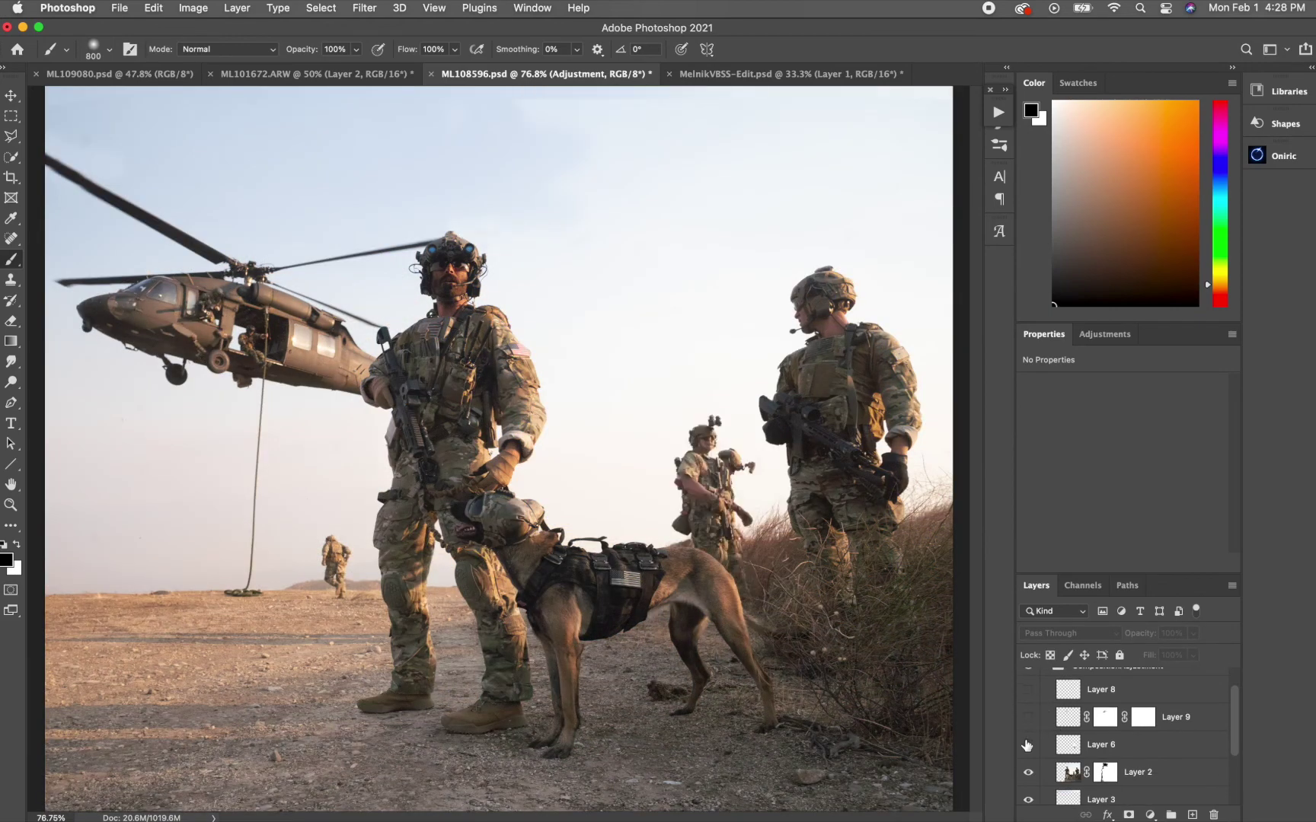
pyautogui.click(1027, 745)
pyautogui.scroll(2, 1065, 696)
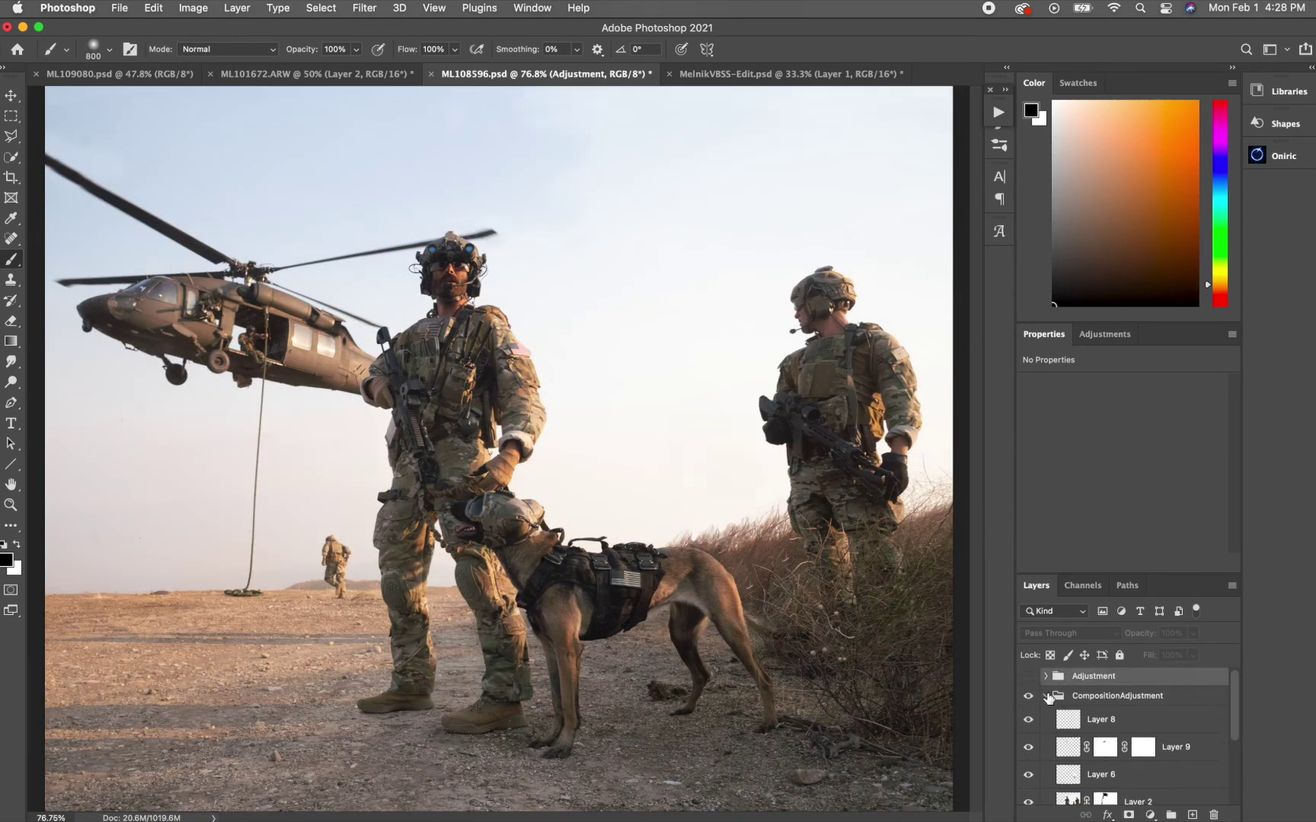
# Collapse the CompositionAdjustment group, and show and expand the Adjustment group again
pyautogui.click(1046, 697)
pyautogui.click(1029, 677)
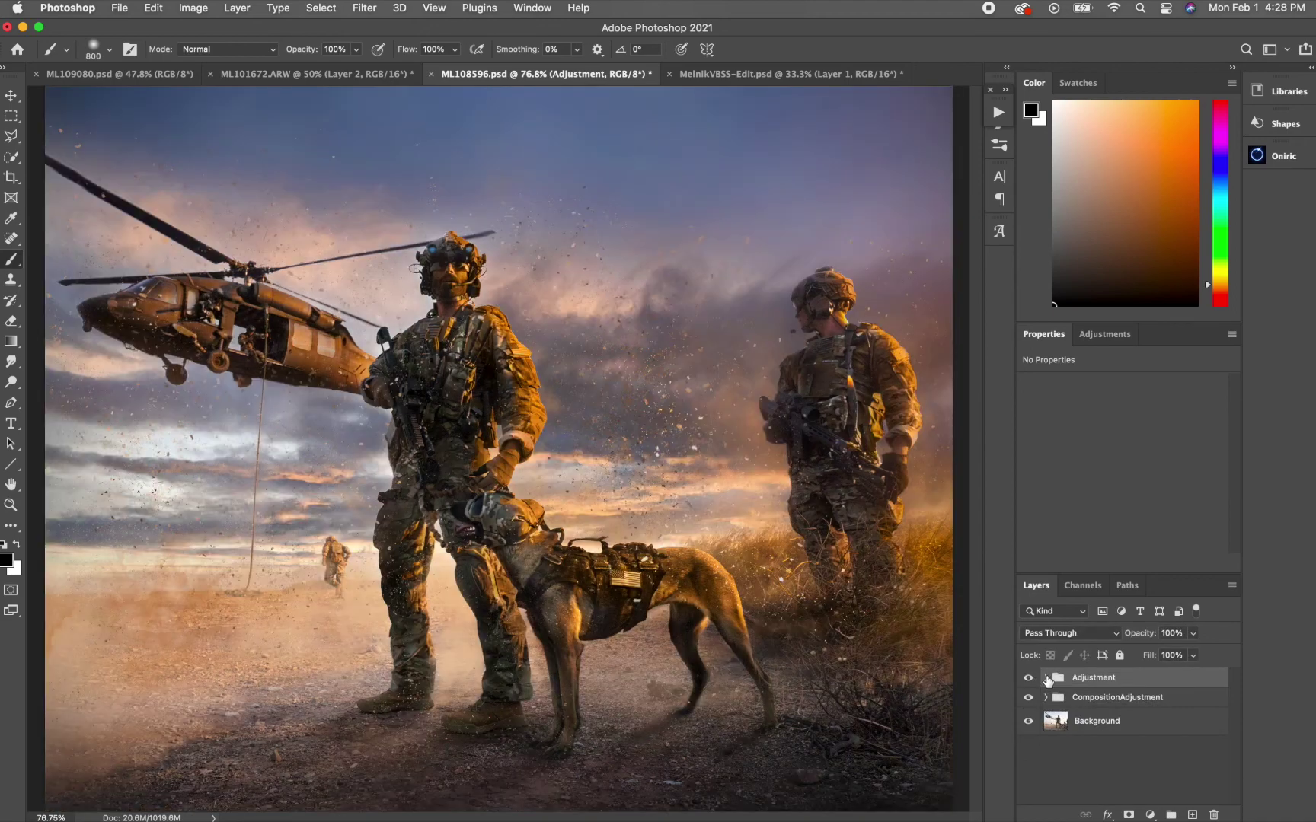
pyautogui.click(1046, 677)
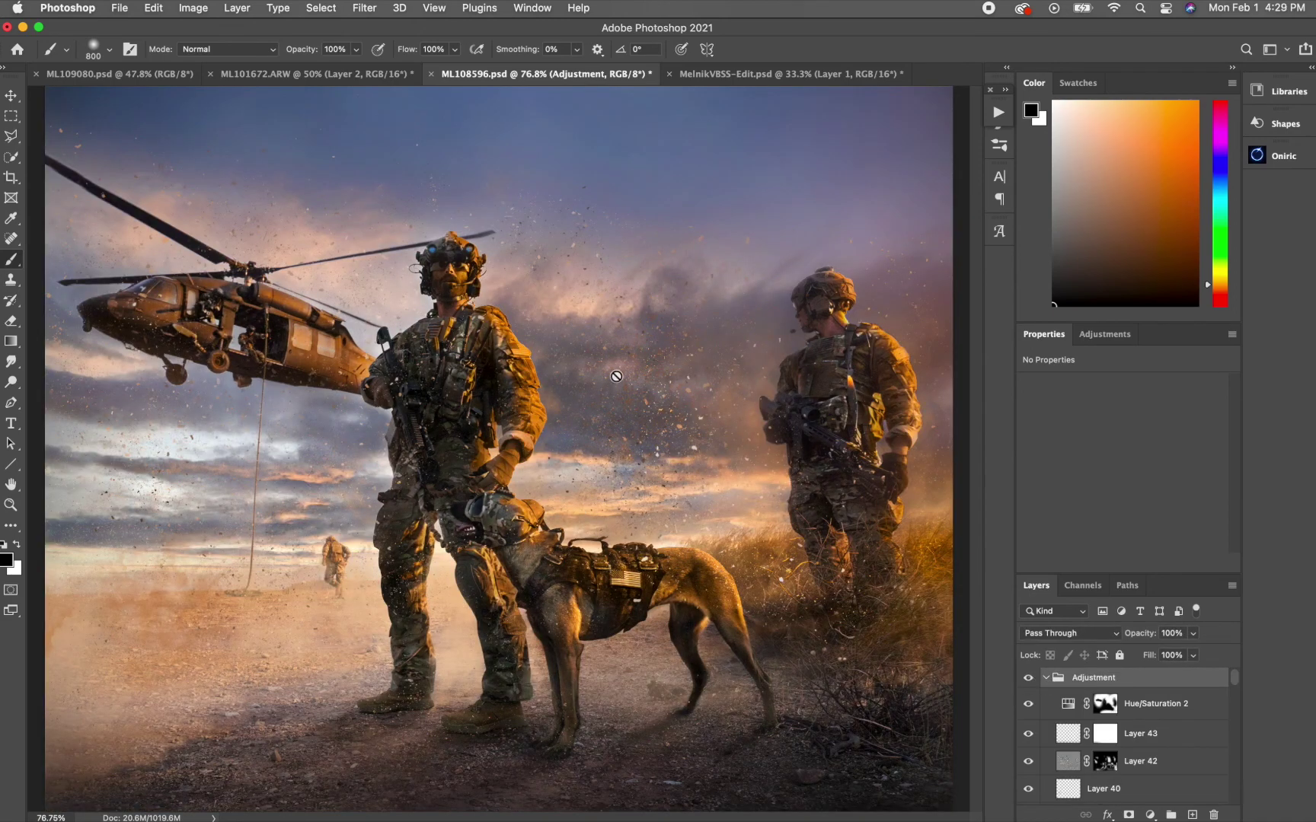